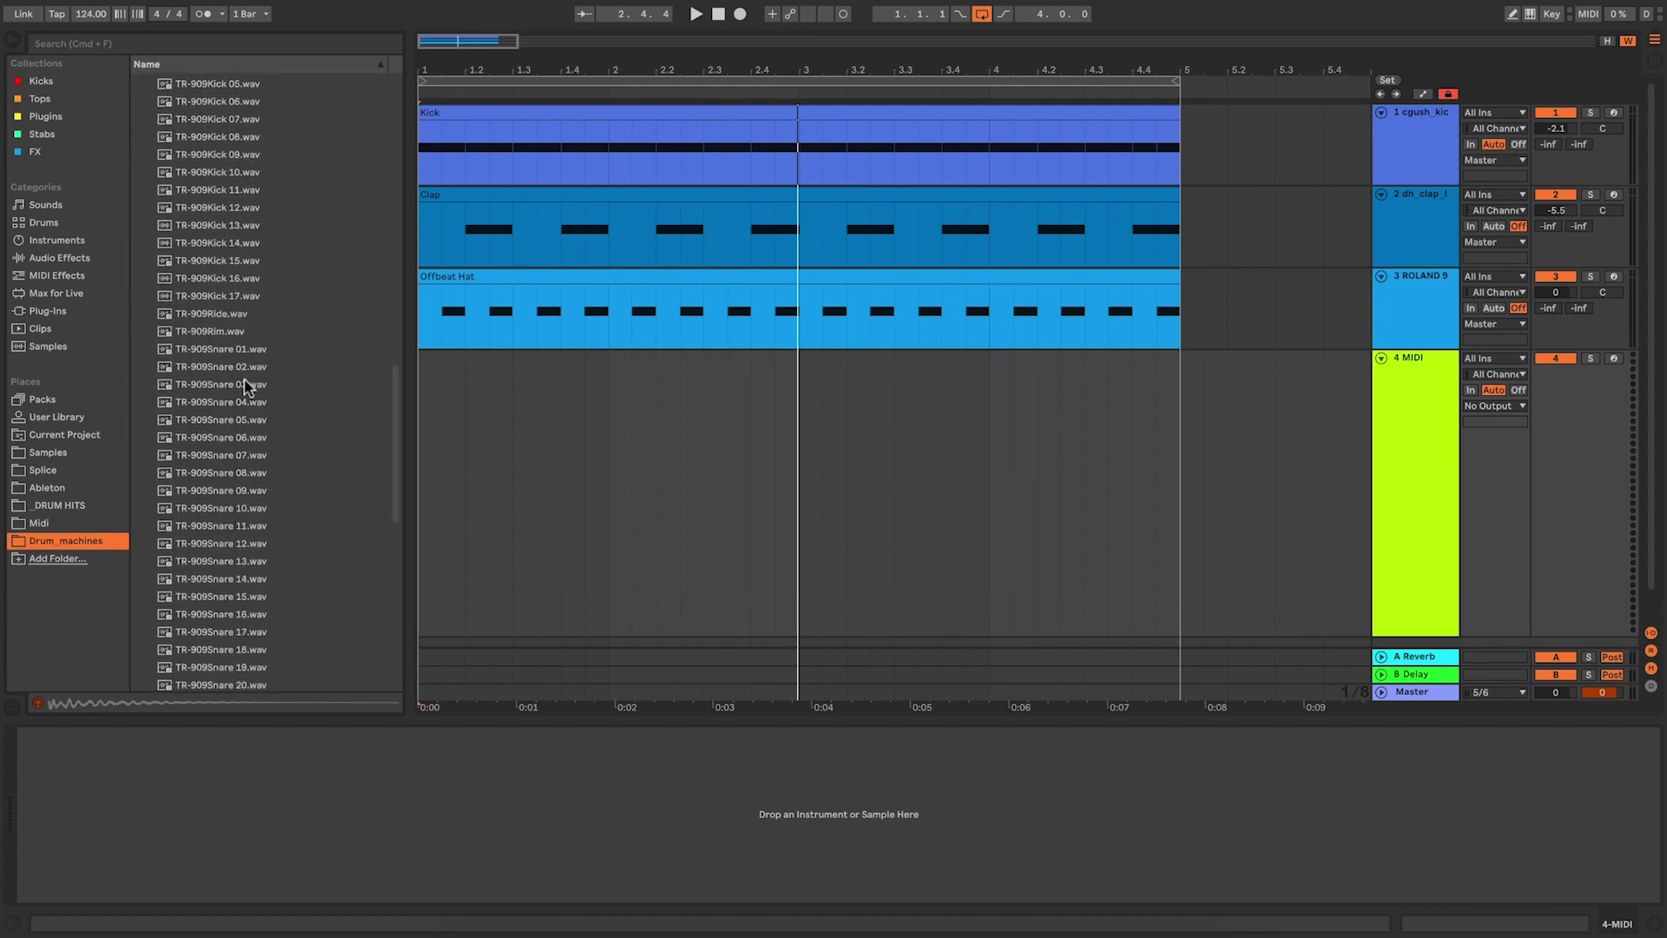
Step: Audition the TR-909 snare samples and load TR-909Snare 03.wav into the empty MIDI track as its instrument
click(247, 348)
key(Down)
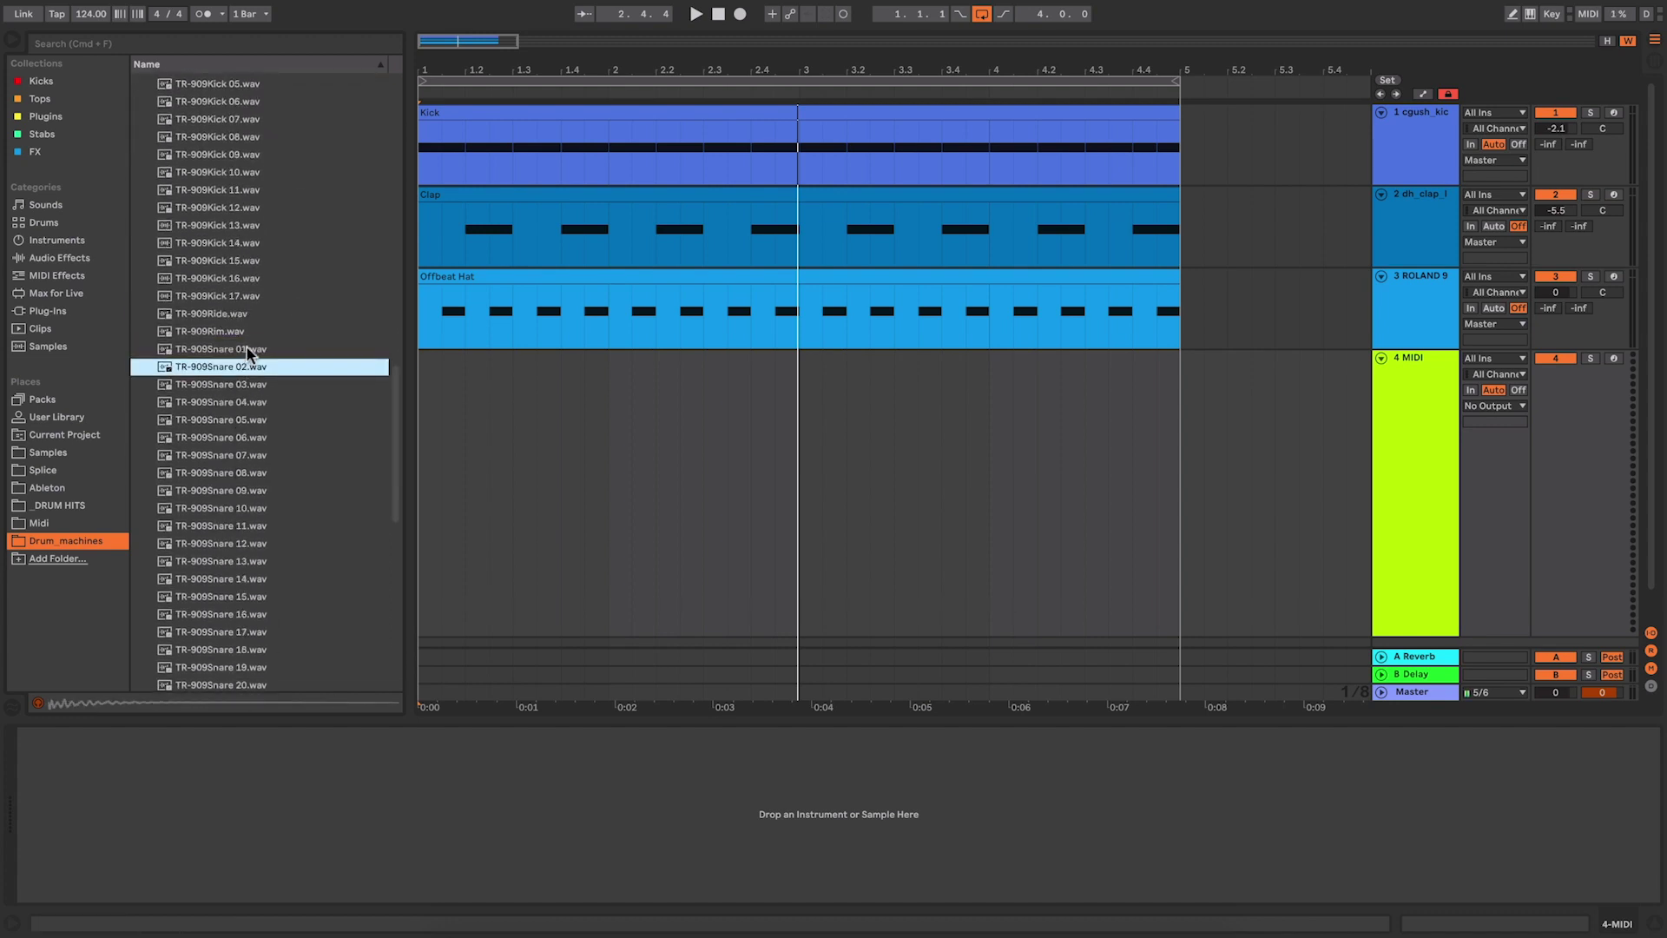
key(Down)
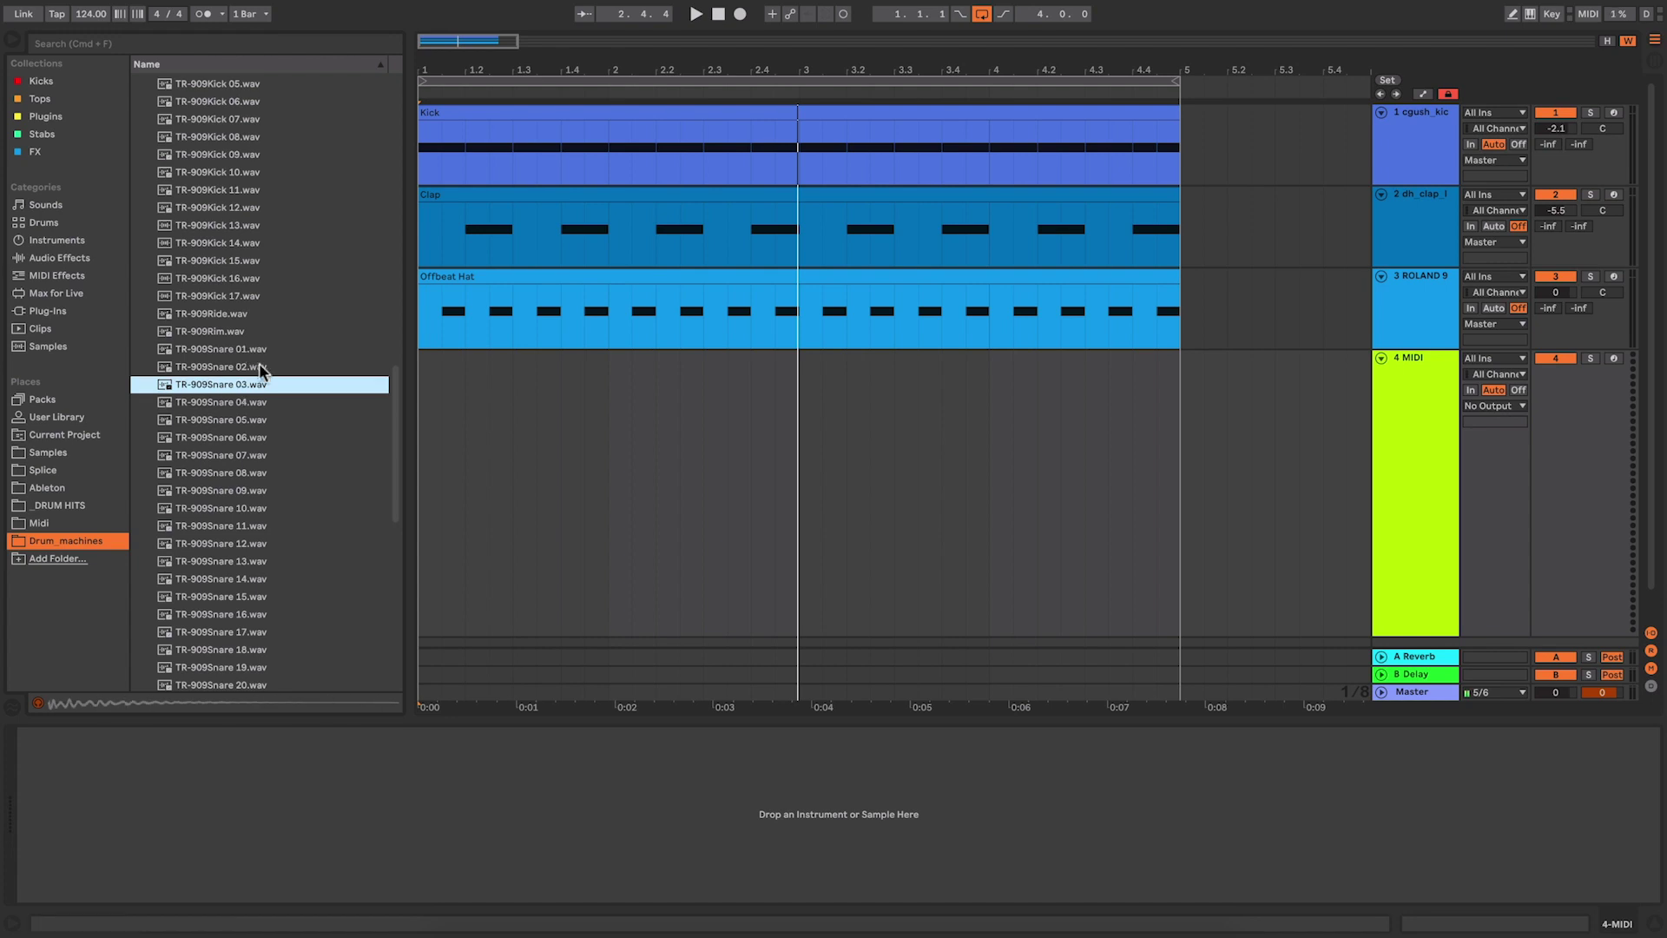
drag(201, 388, 361, 805)
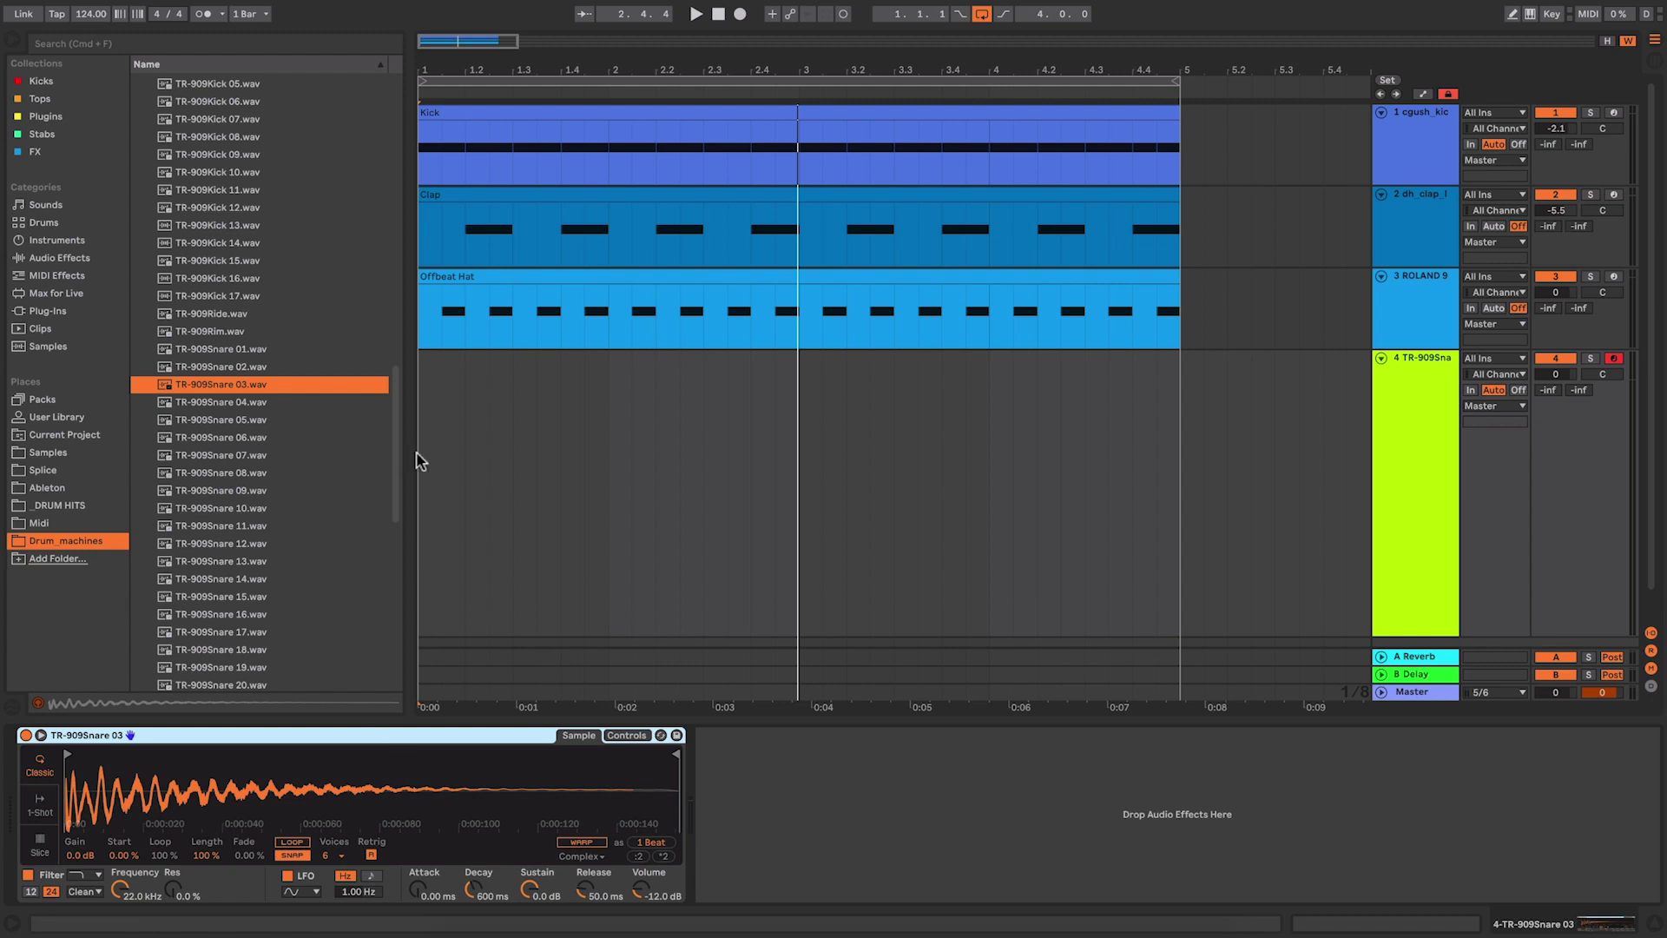
Step: Reduce the height of the TR-909 snare track in the arrangement
drag(428, 451, 1179, 443)
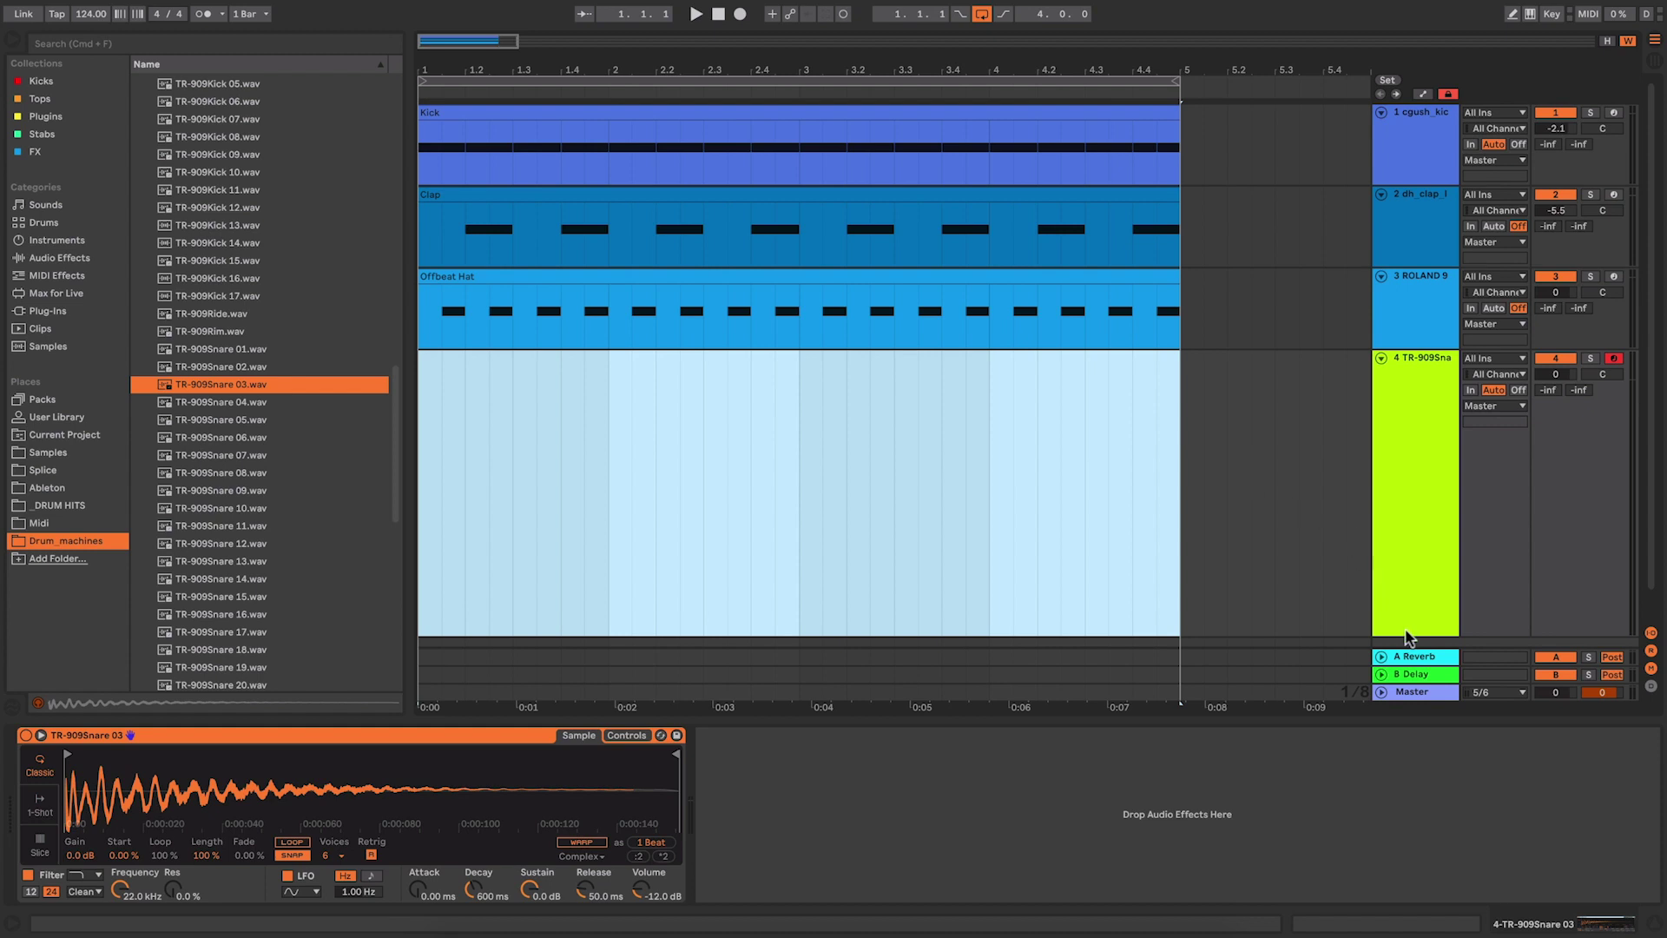
drag(1403, 637, 1400, 587)
click(659, 418)
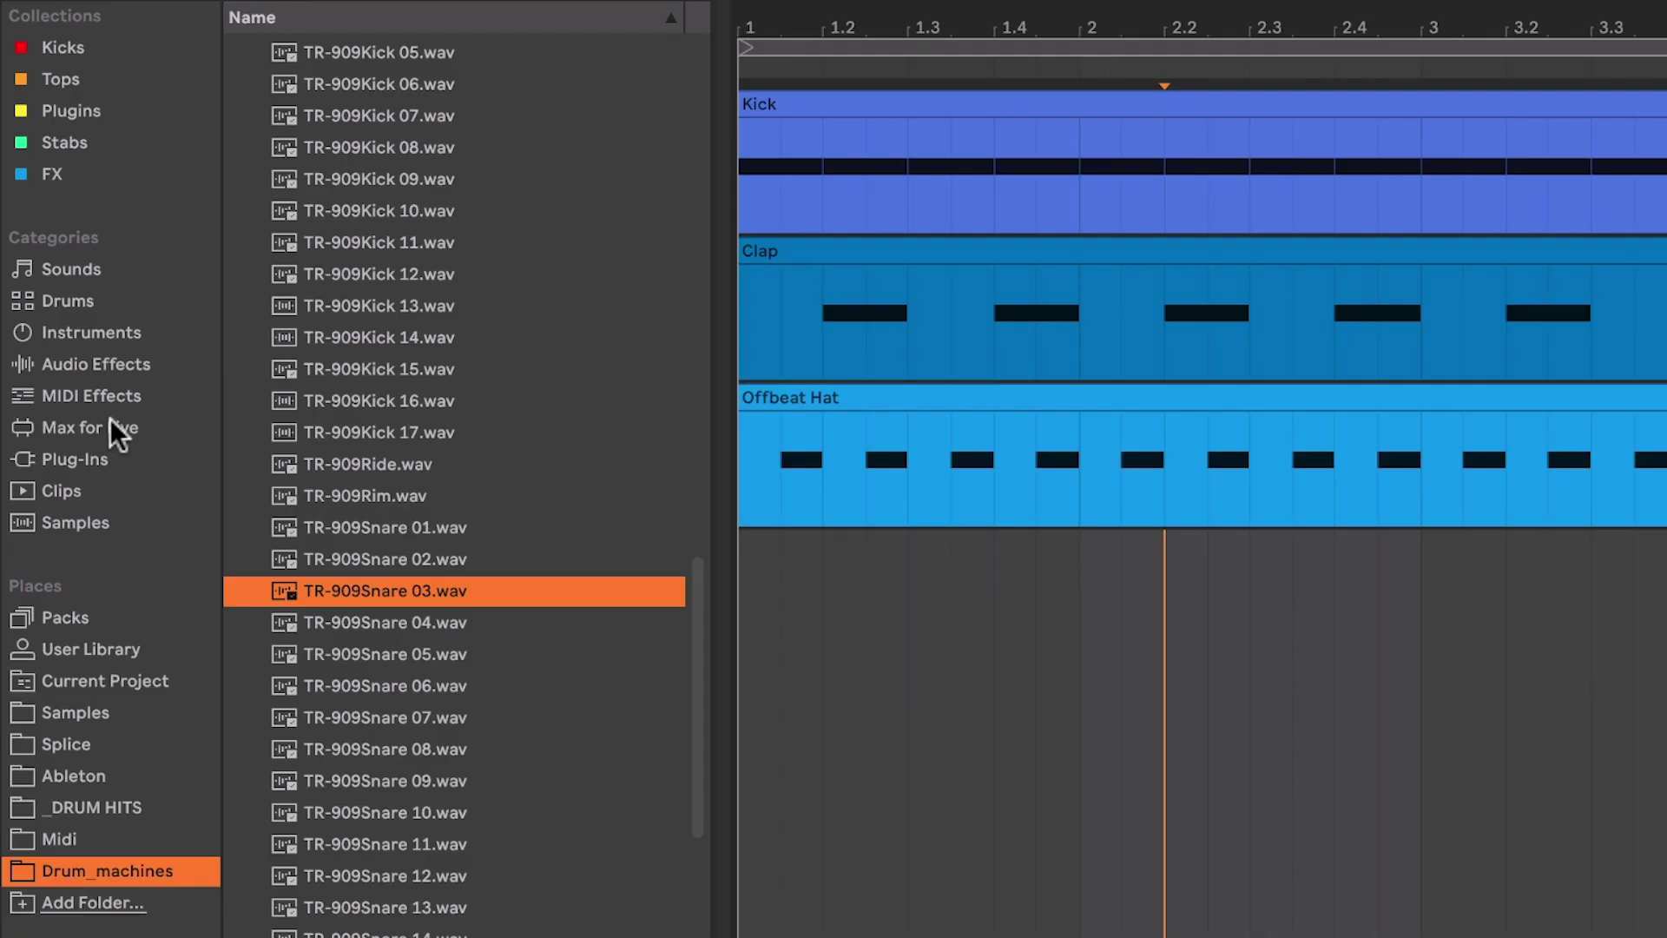
Step: Find Mono Sequencer.amxd among the Max for Live MIDI effects and insert it before the snare sampler
click(113, 428)
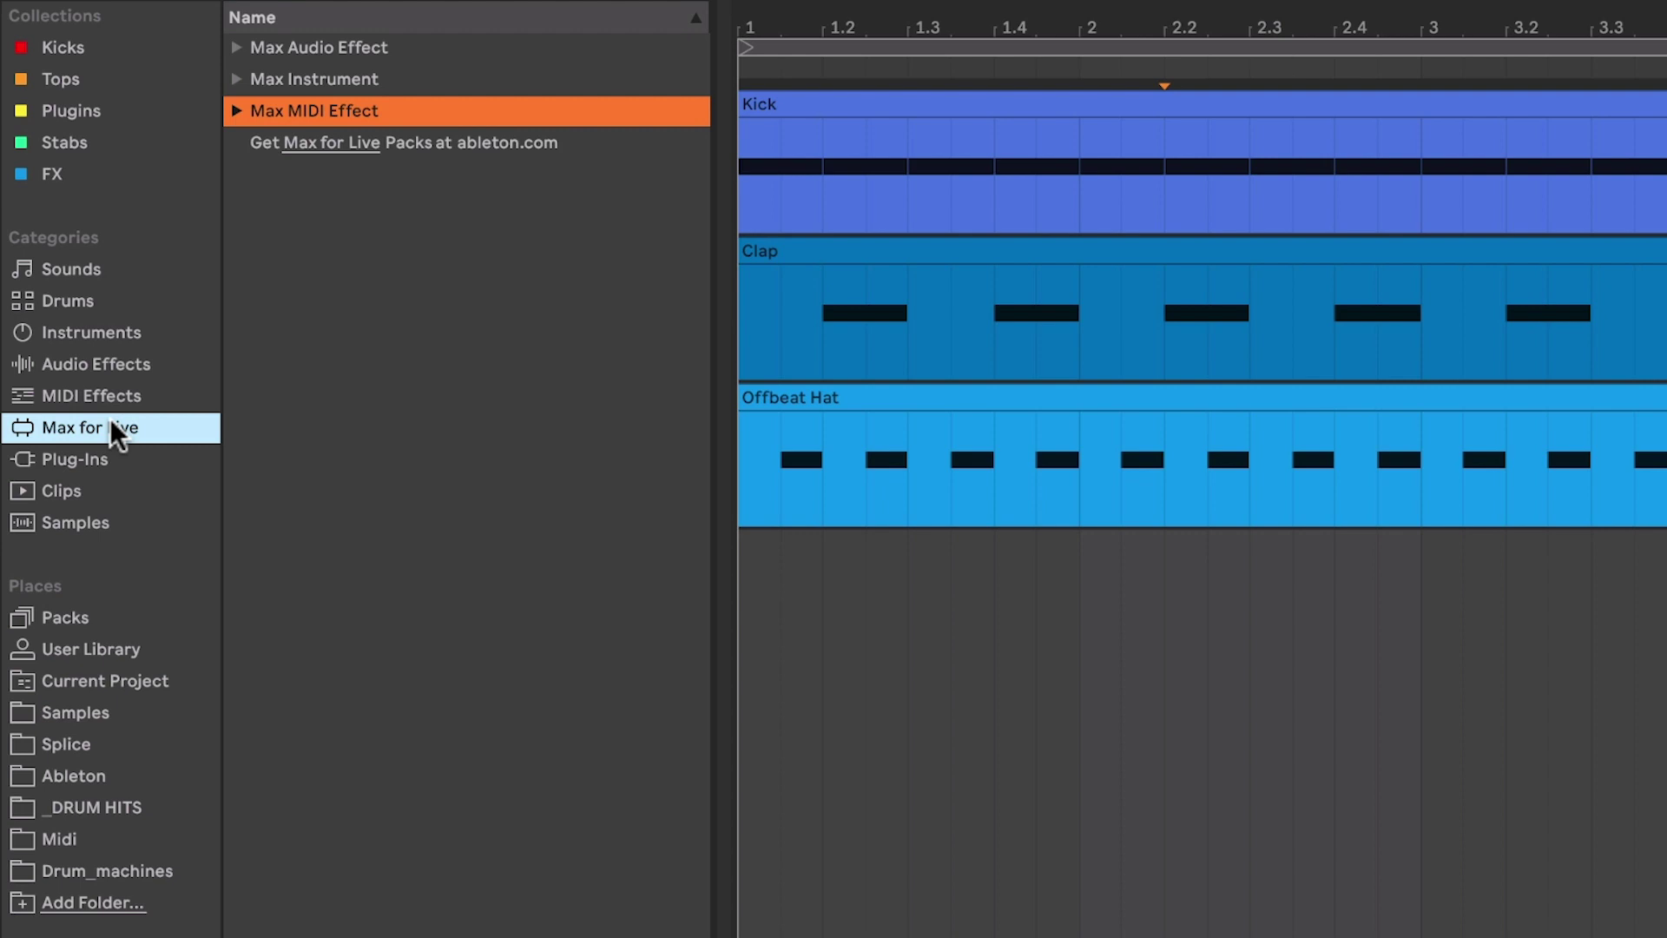
click(235, 110)
scroll(608, 626, down, 5)
scroll(597, 613, down, 10)
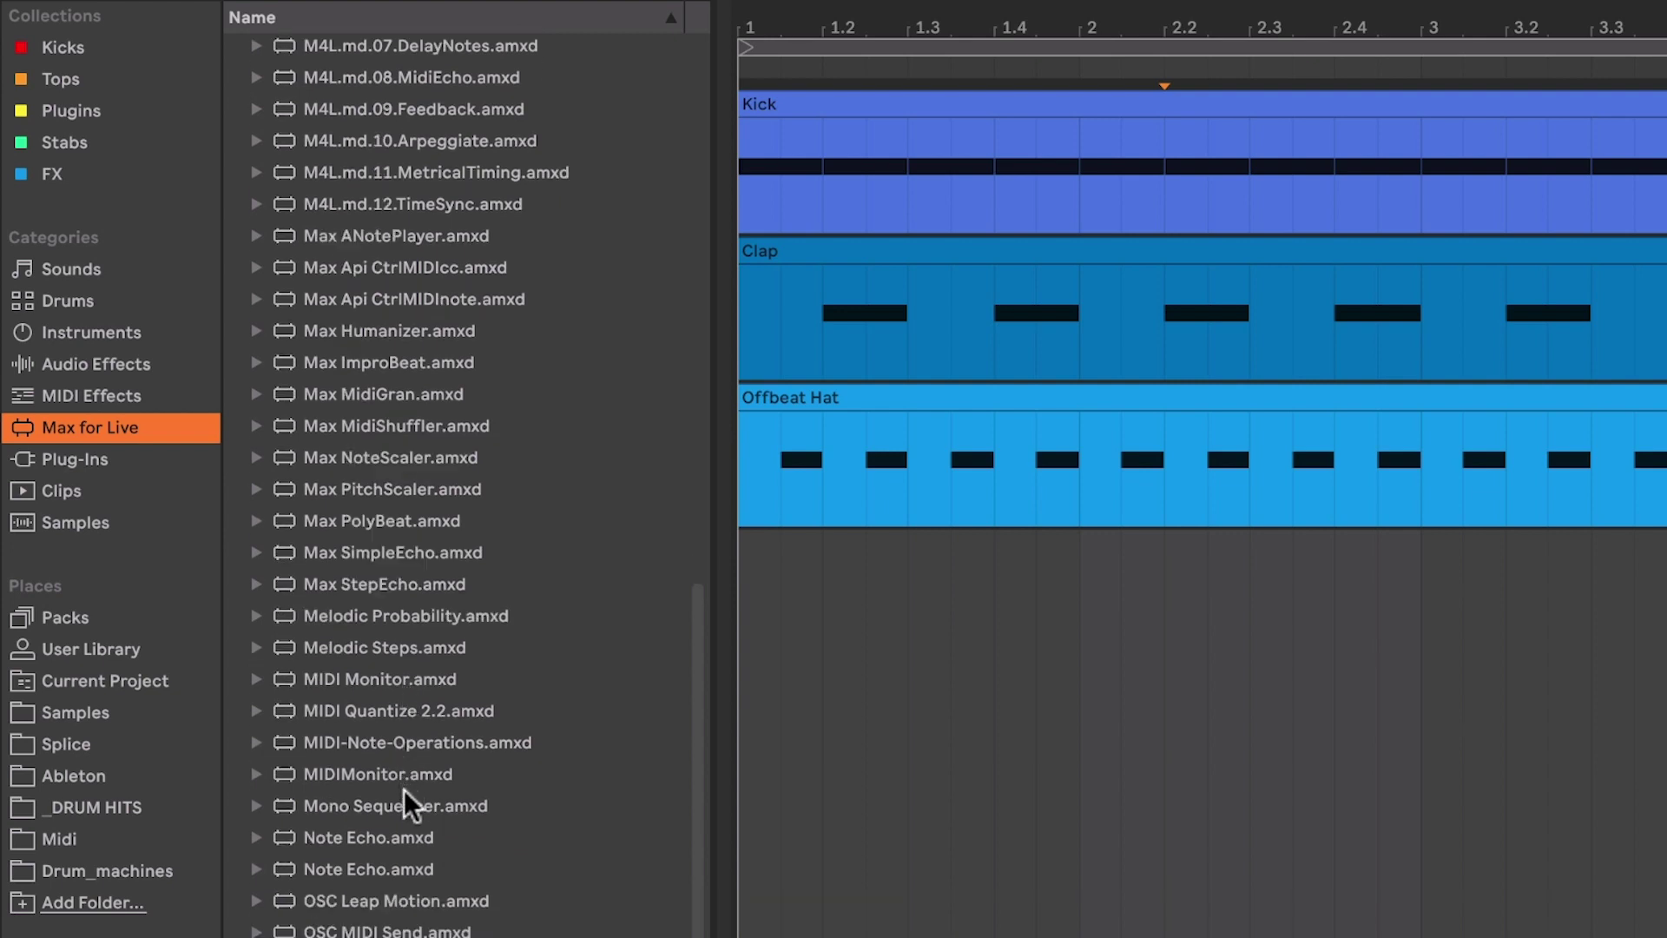
click(405, 805)
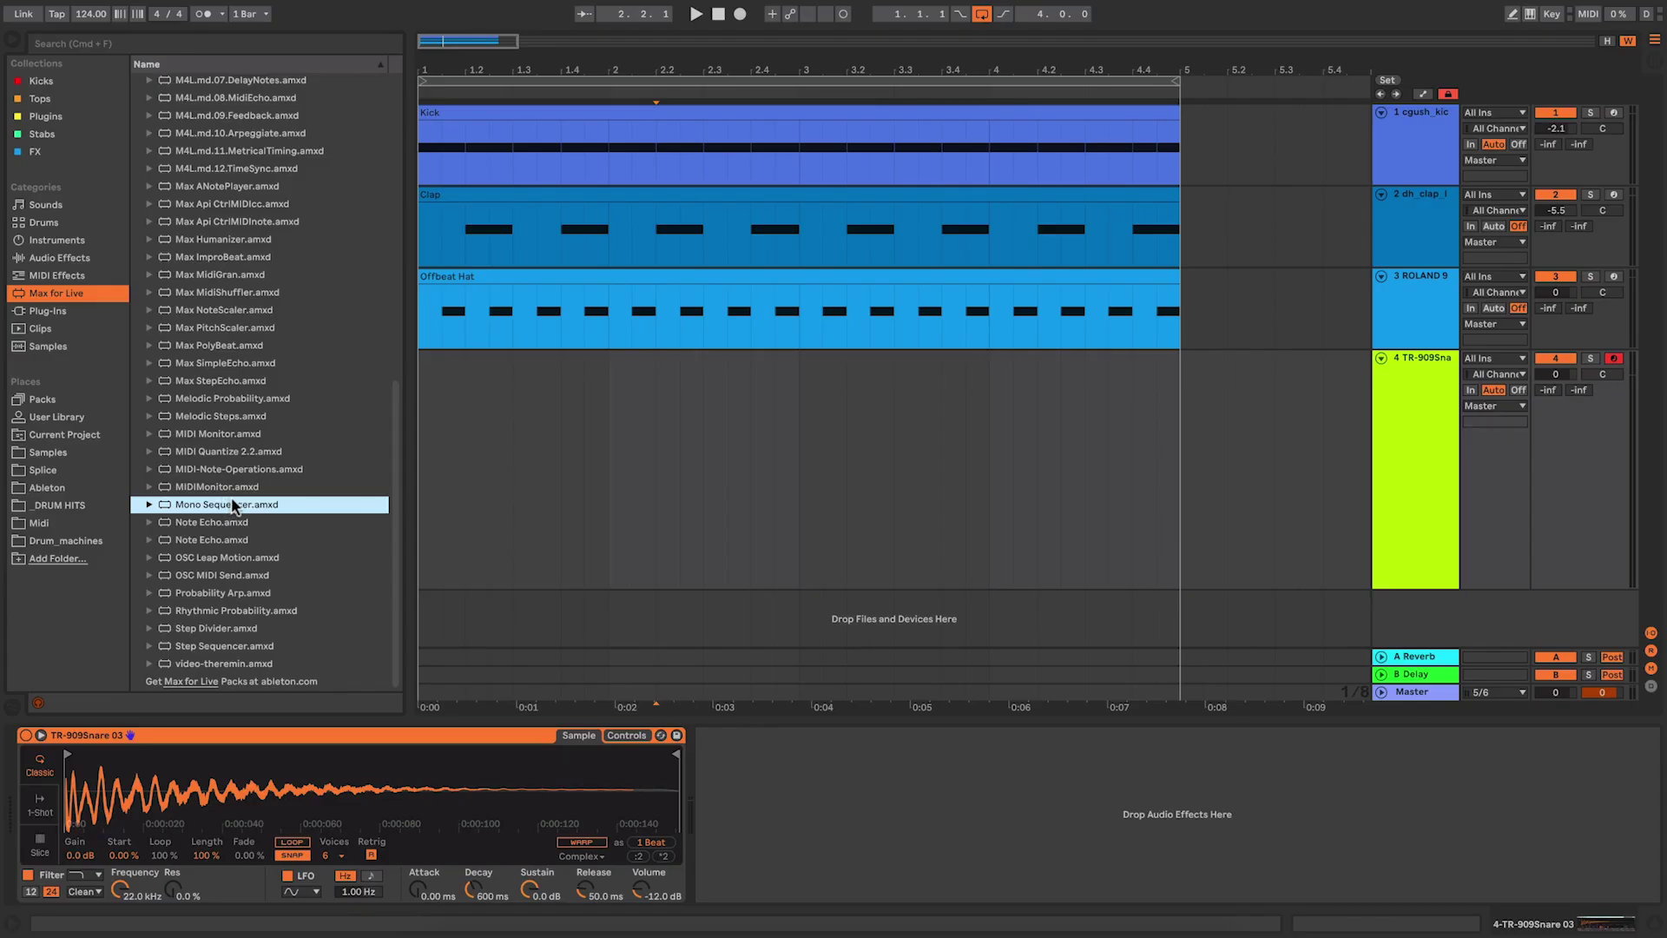
drag(401, 804, 104, 741)
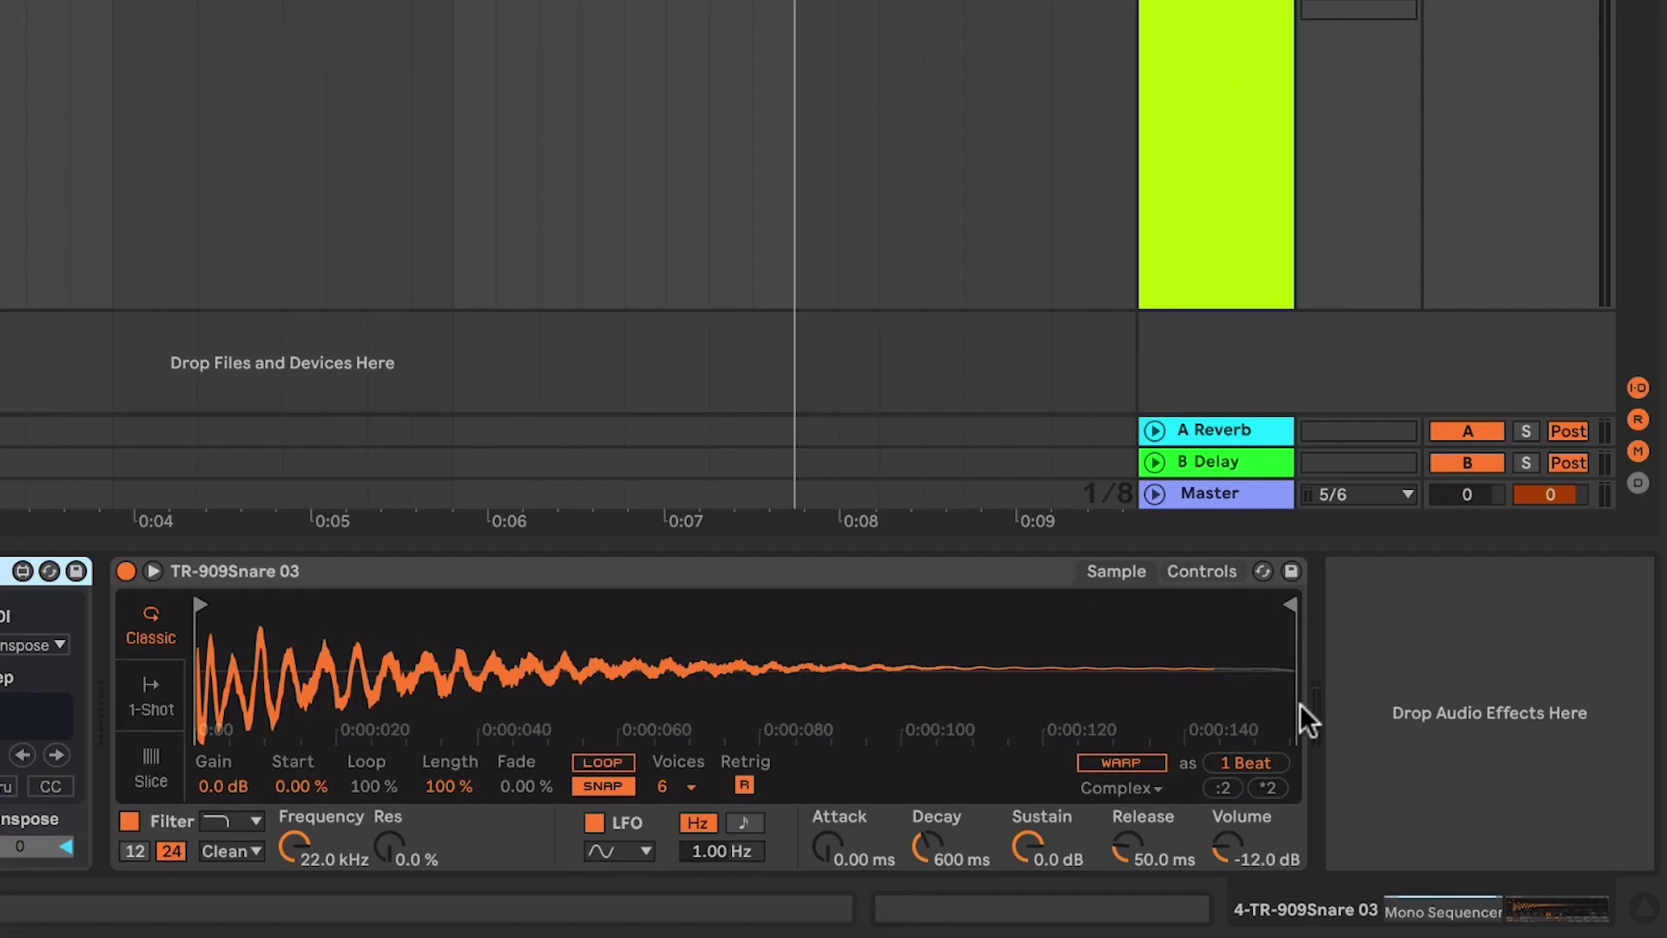
Step: Set the snare sampler's volume to -8 dB and play the loop from bar 1
drag(1216, 836, 1216, 803)
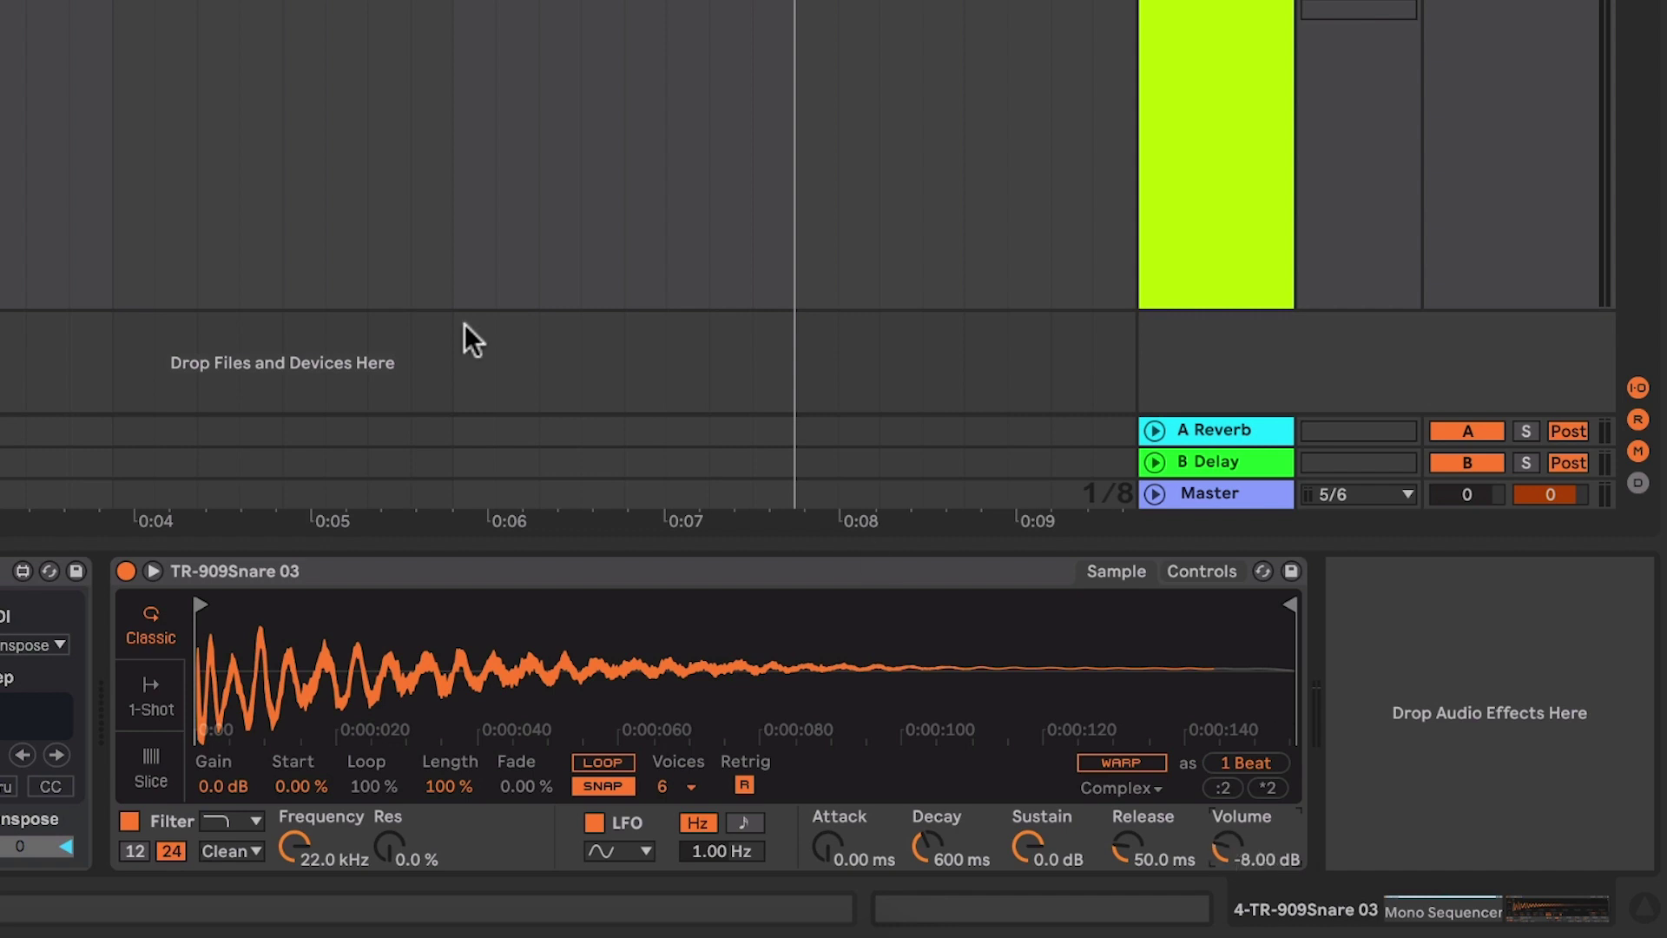
click(424, 444)
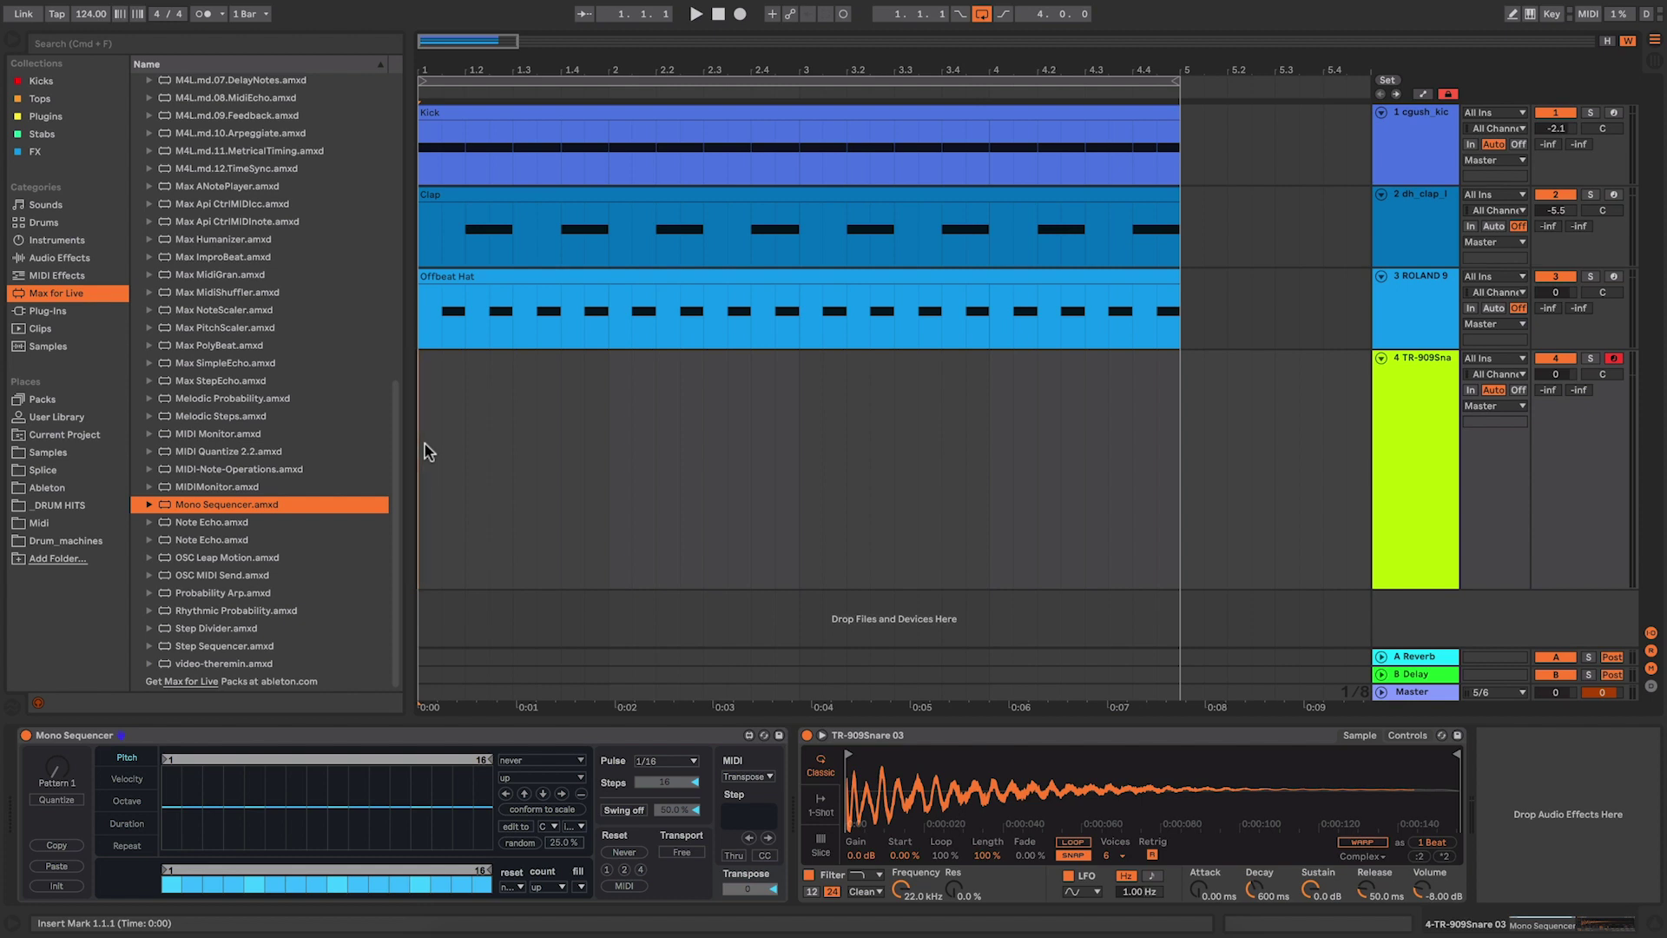
key(space)
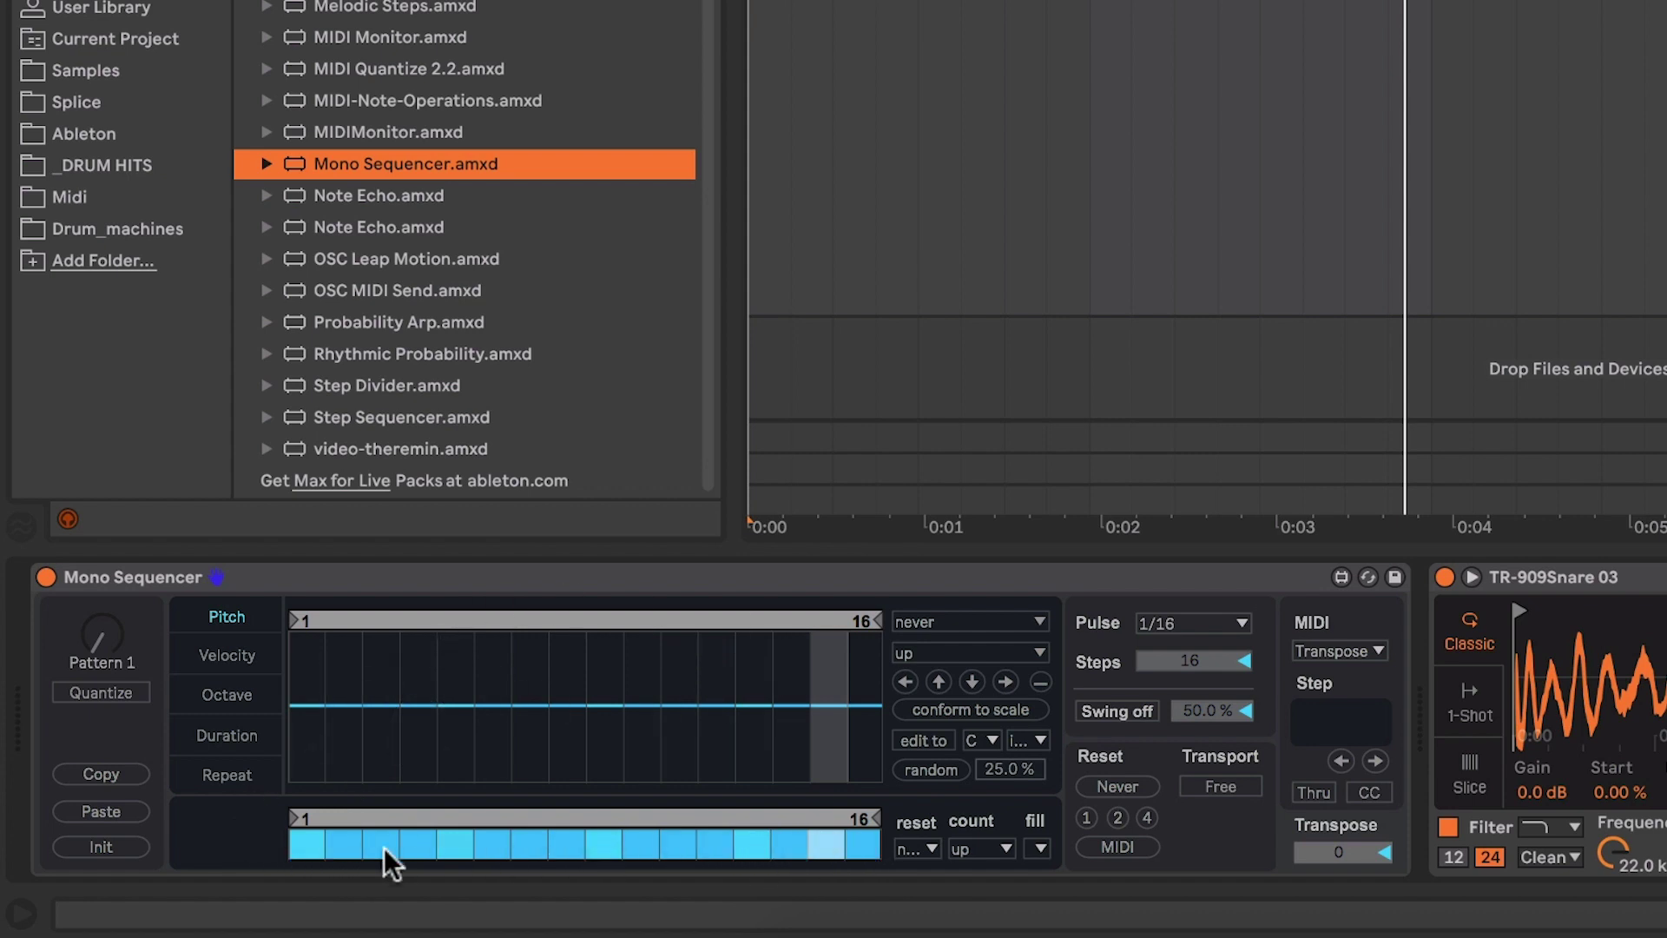
Step: Turn all steps off in the Mono Sequencer's step pattern, then activate steps 2, 6, 8, 11 and 14
click(300, 847)
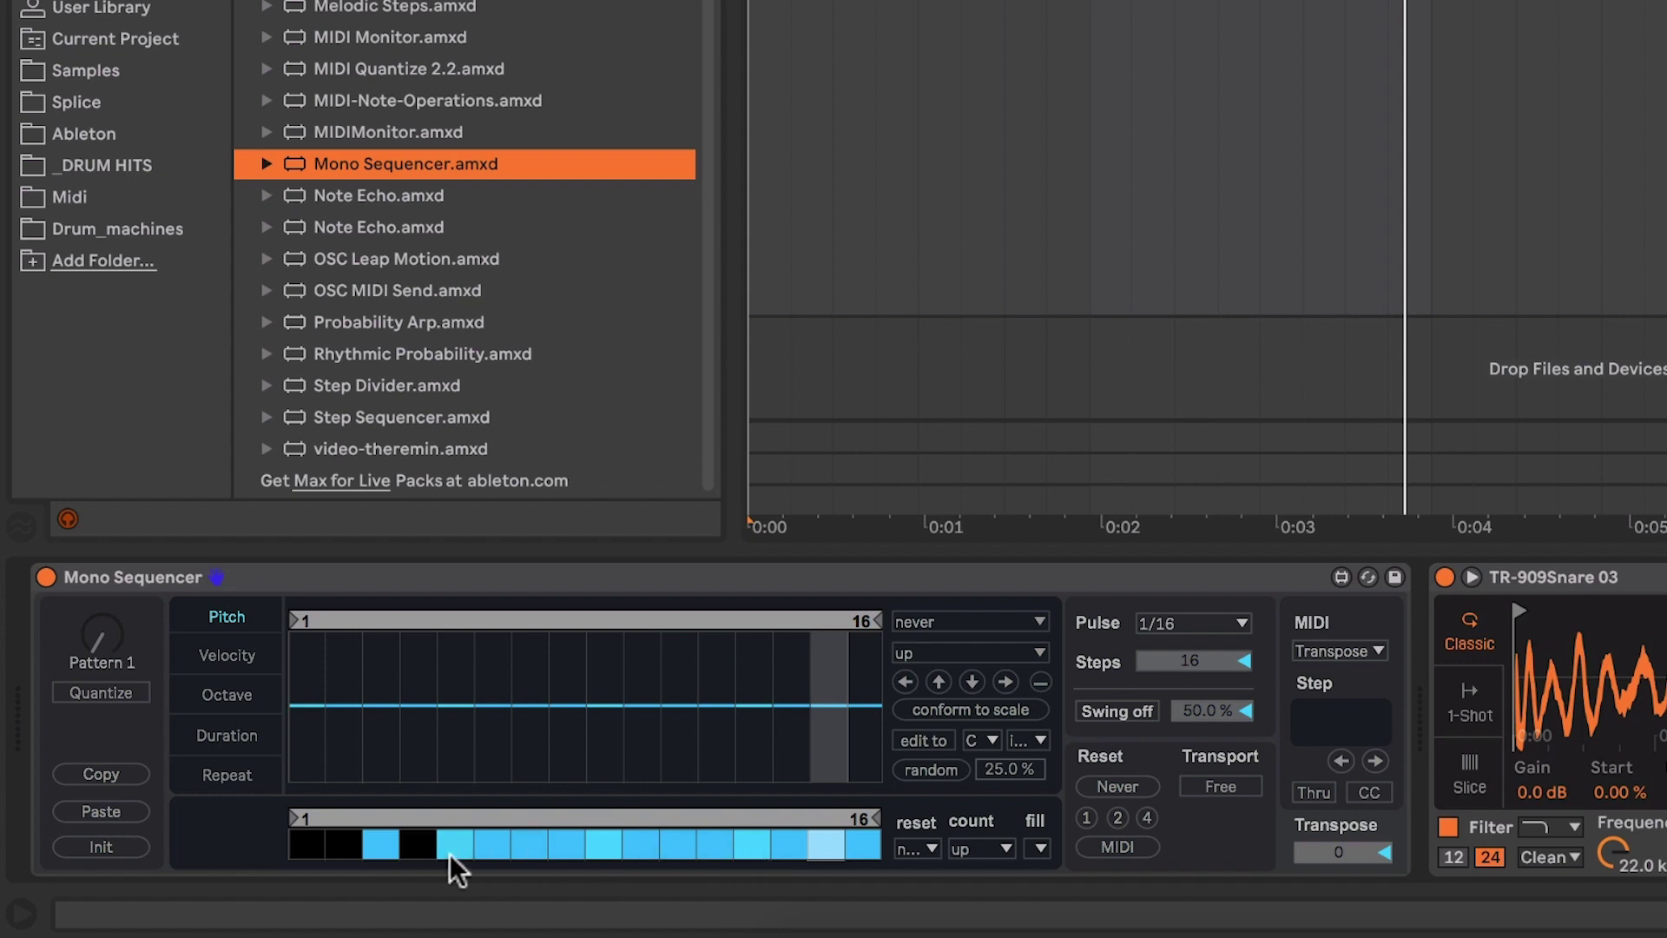
click(1040, 849)
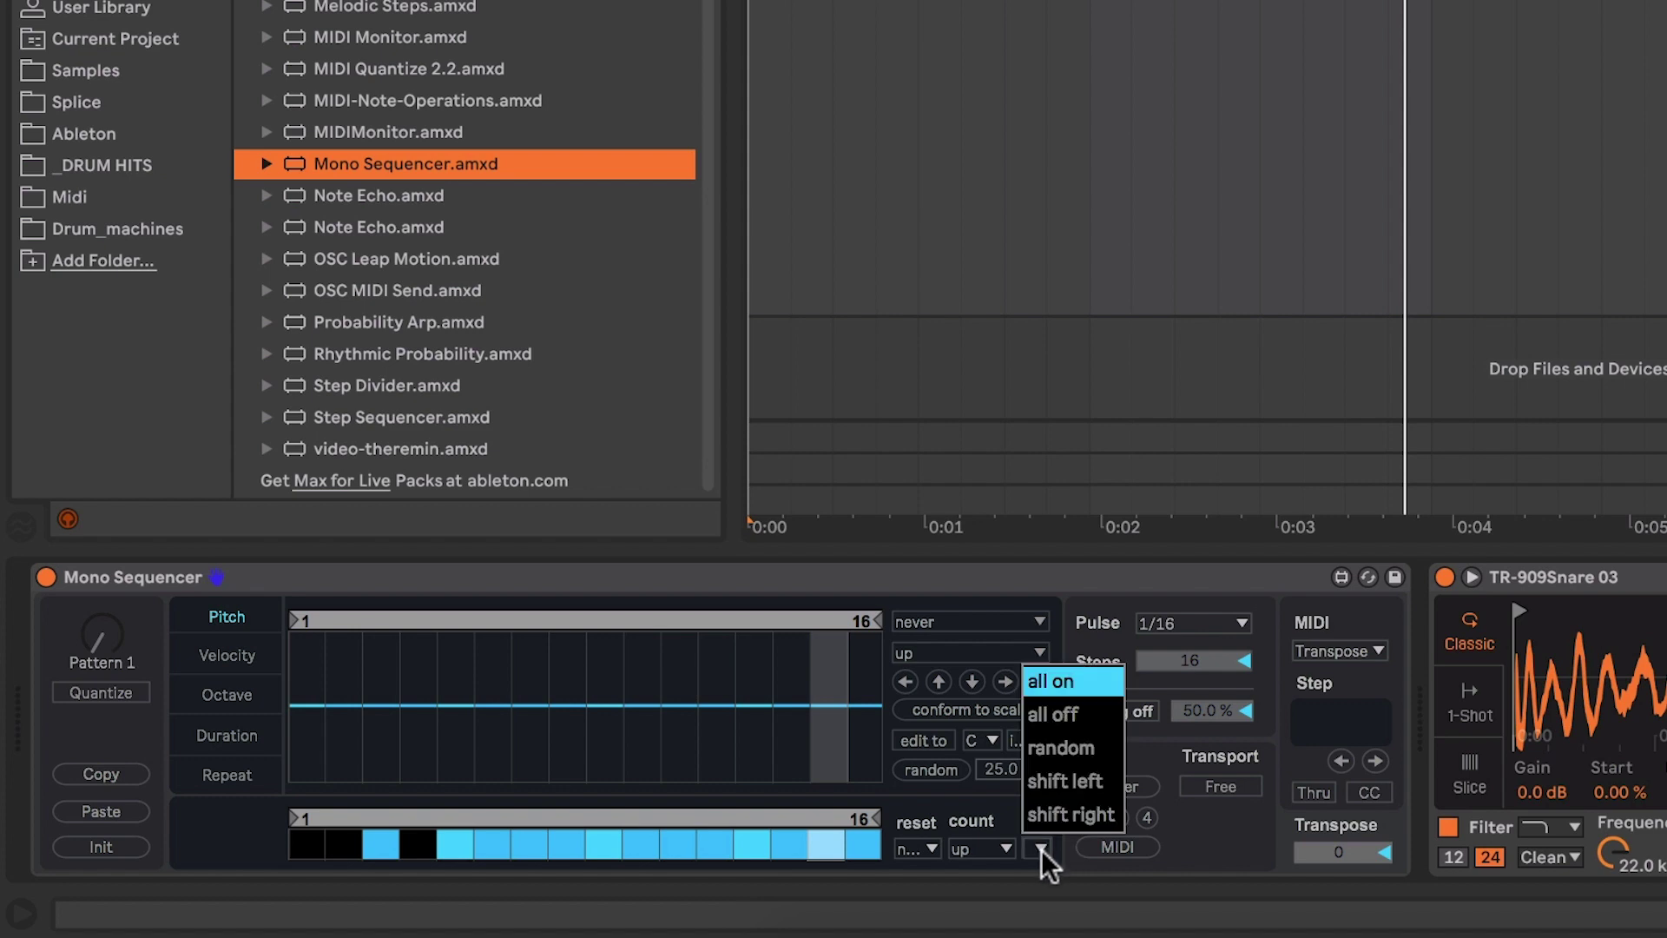
click(1103, 714)
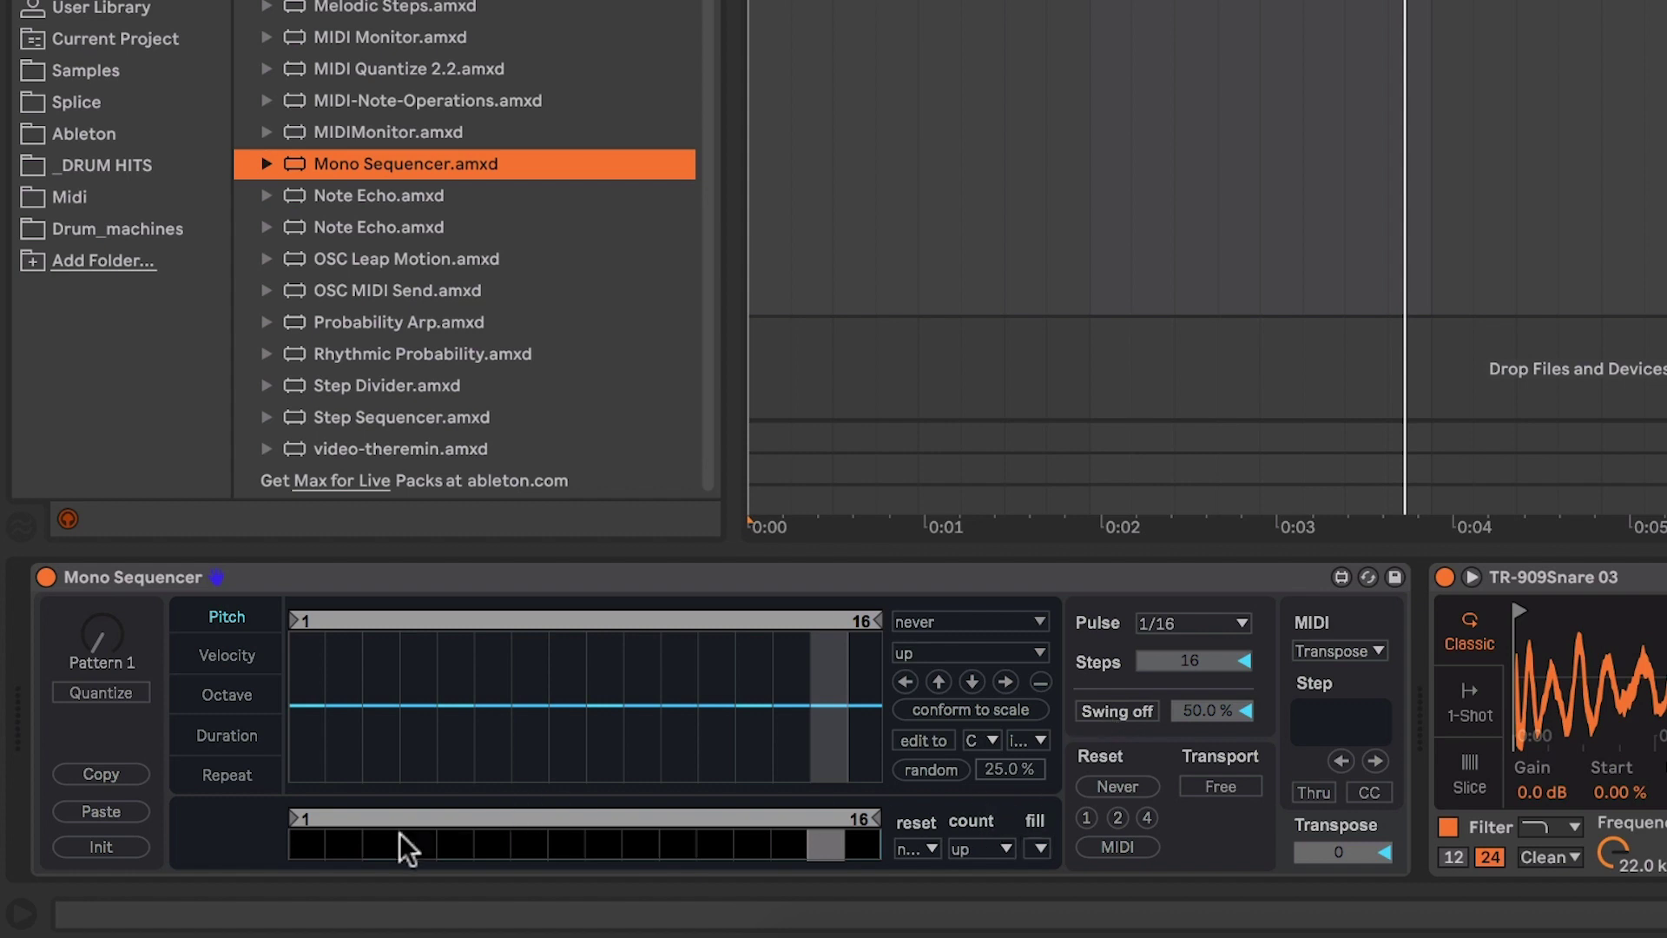
click(346, 847)
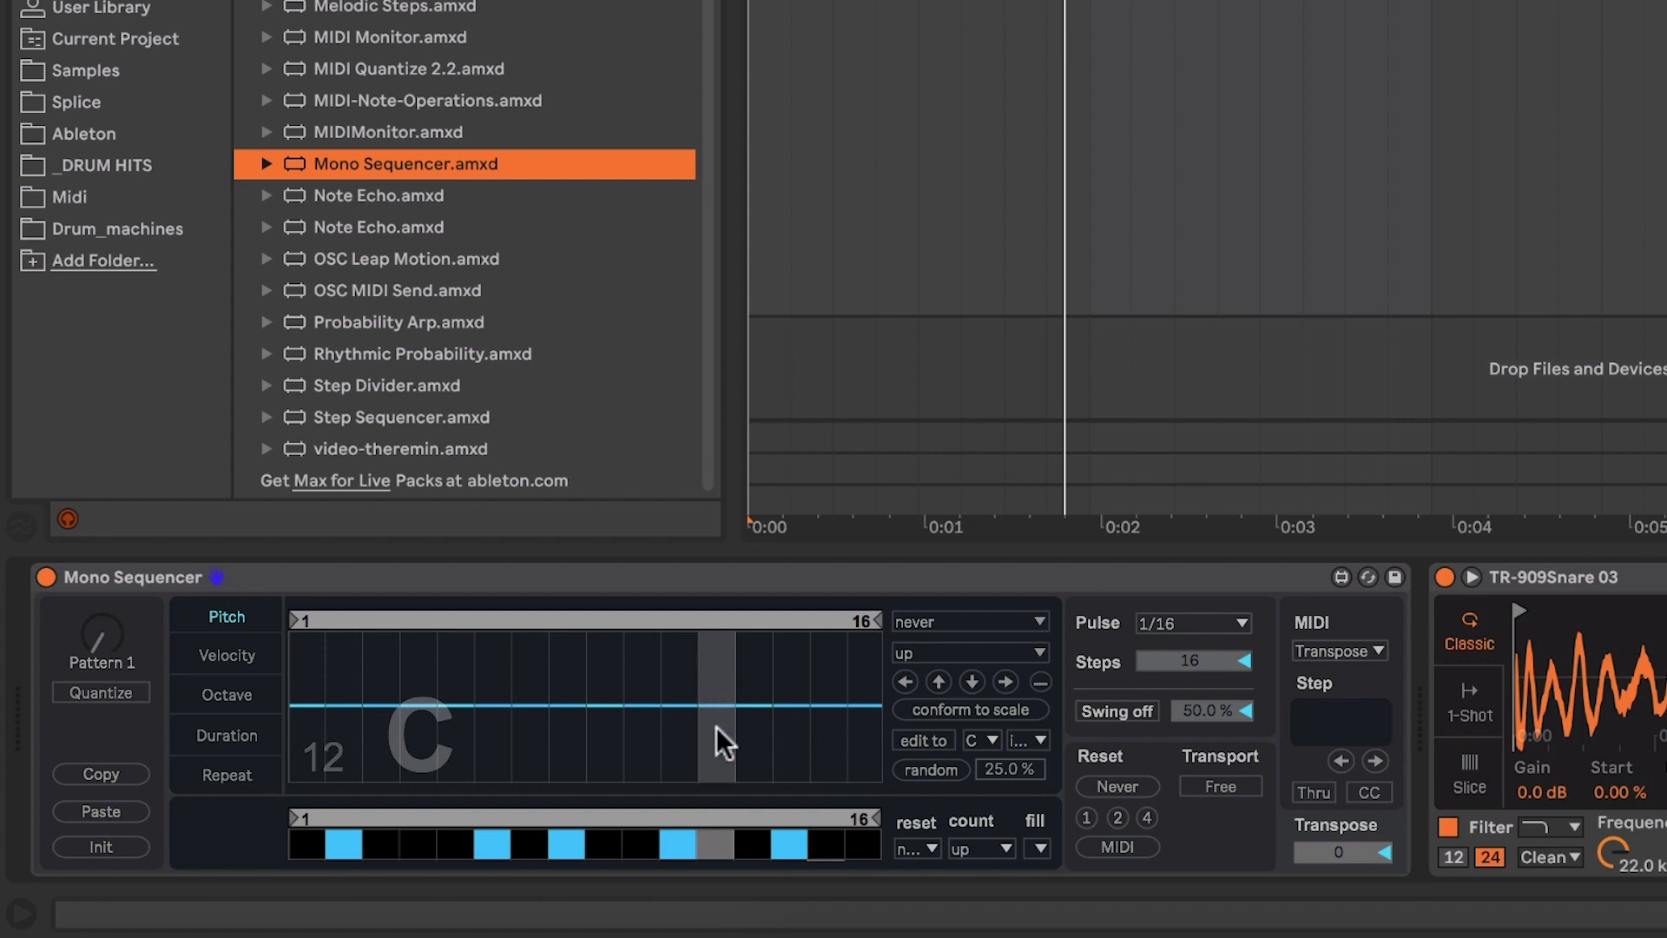
Step: Play the snare pattern and set the sequencer to reset every 1 measure
key(space)
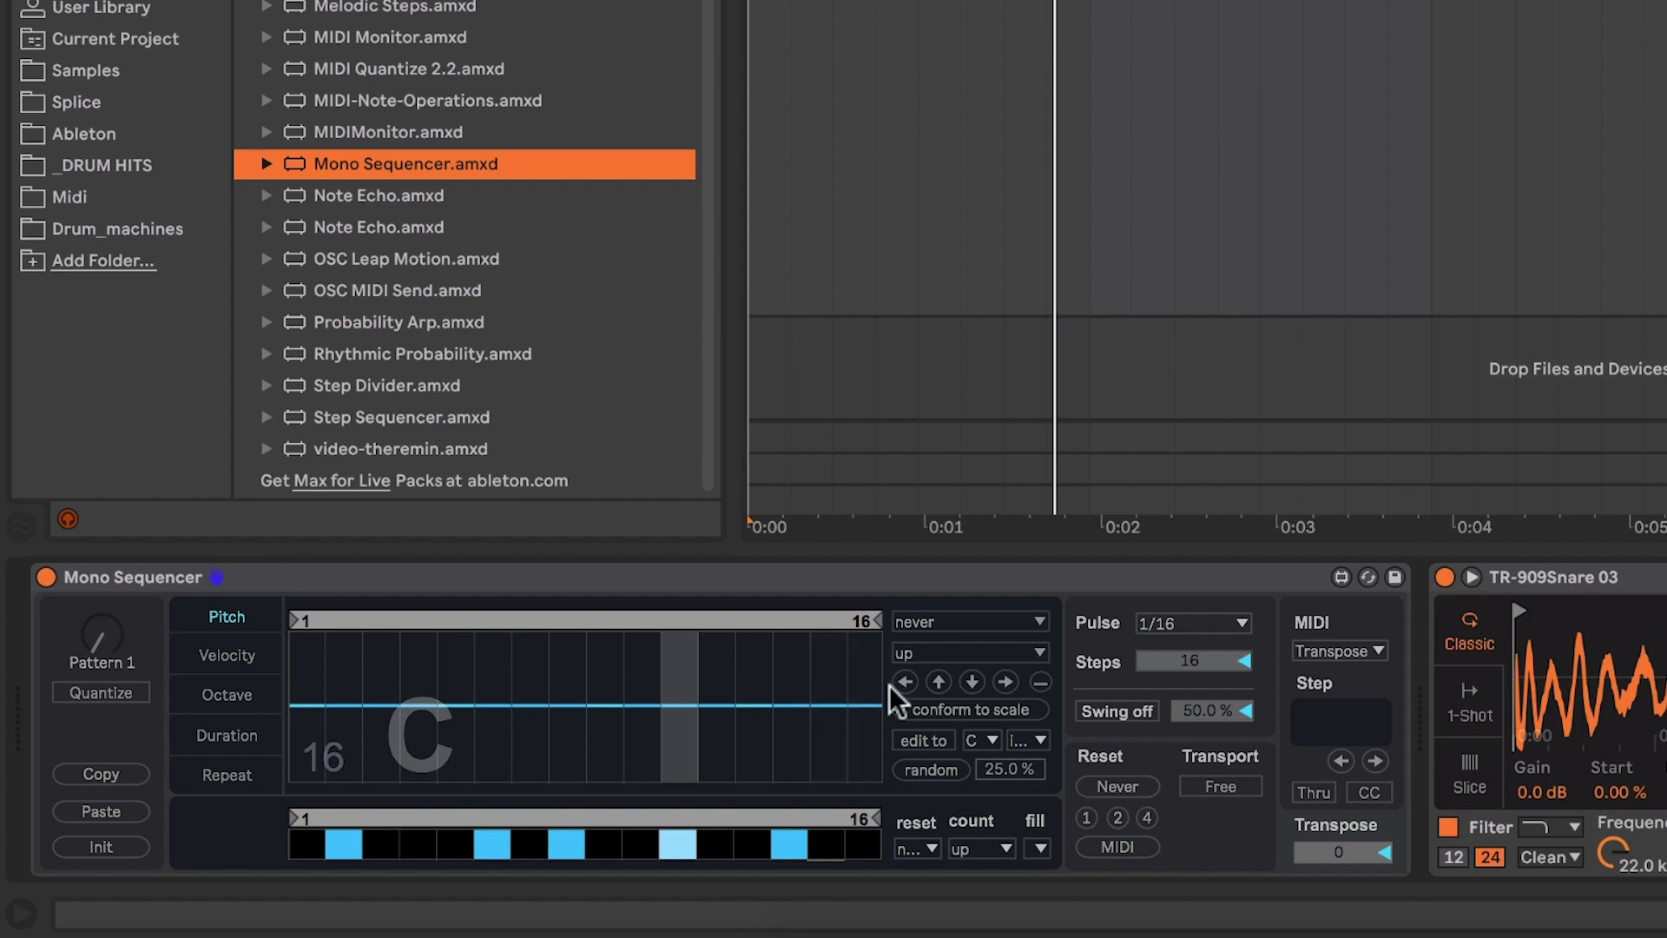
click(1087, 816)
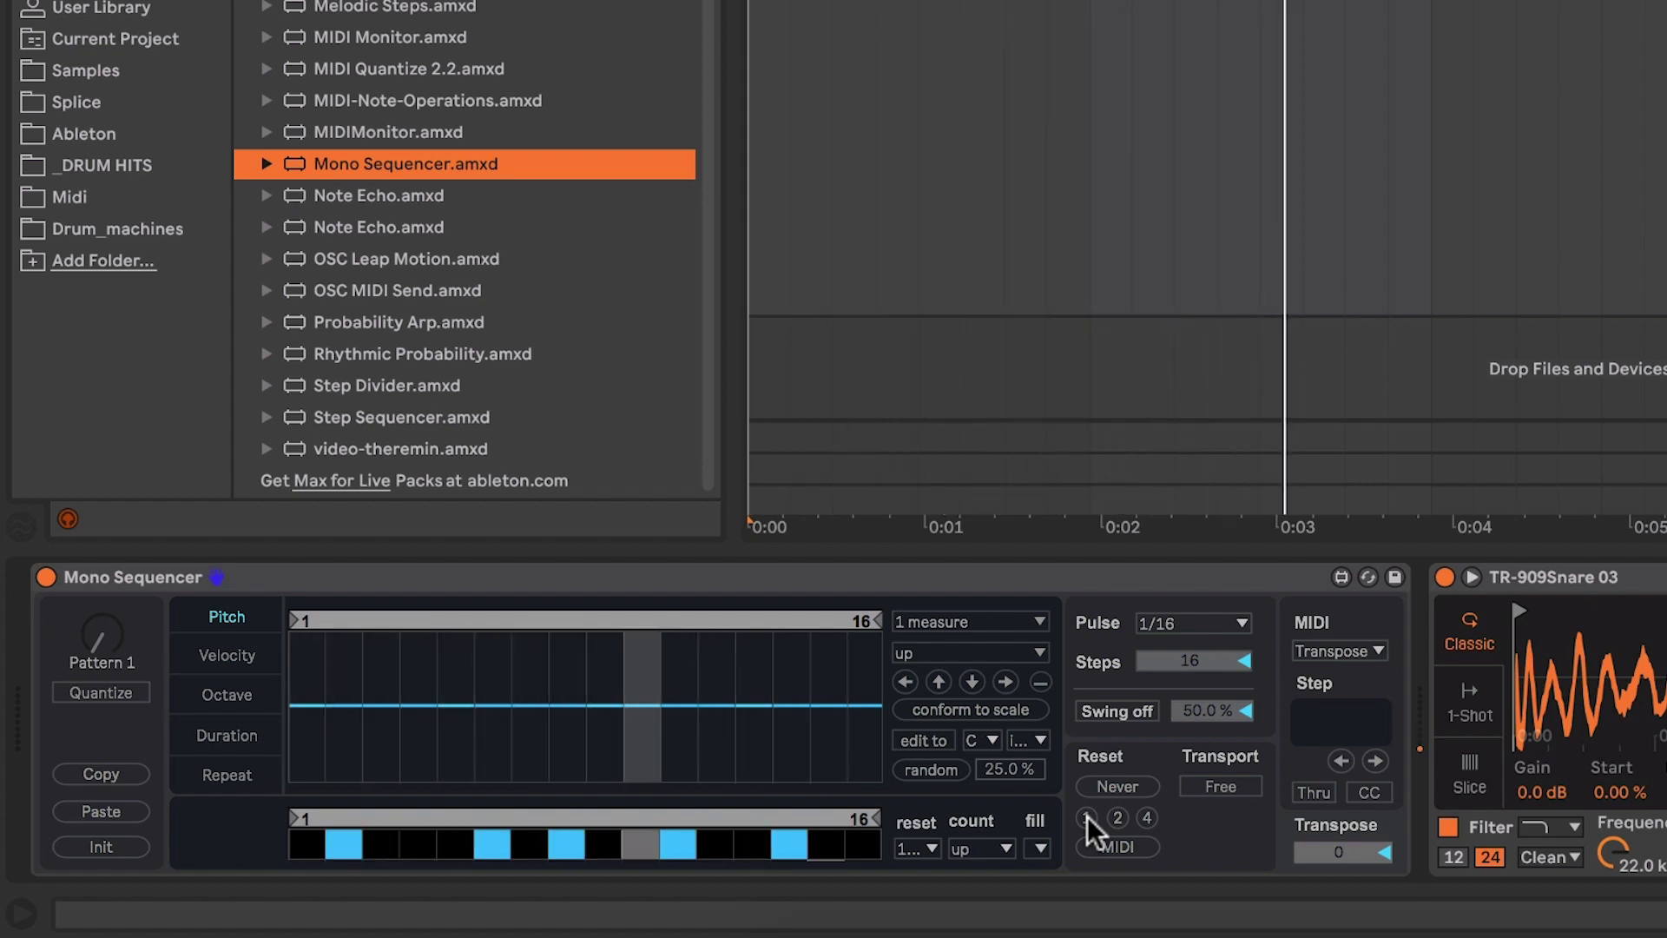
mouse_move(838, 703)
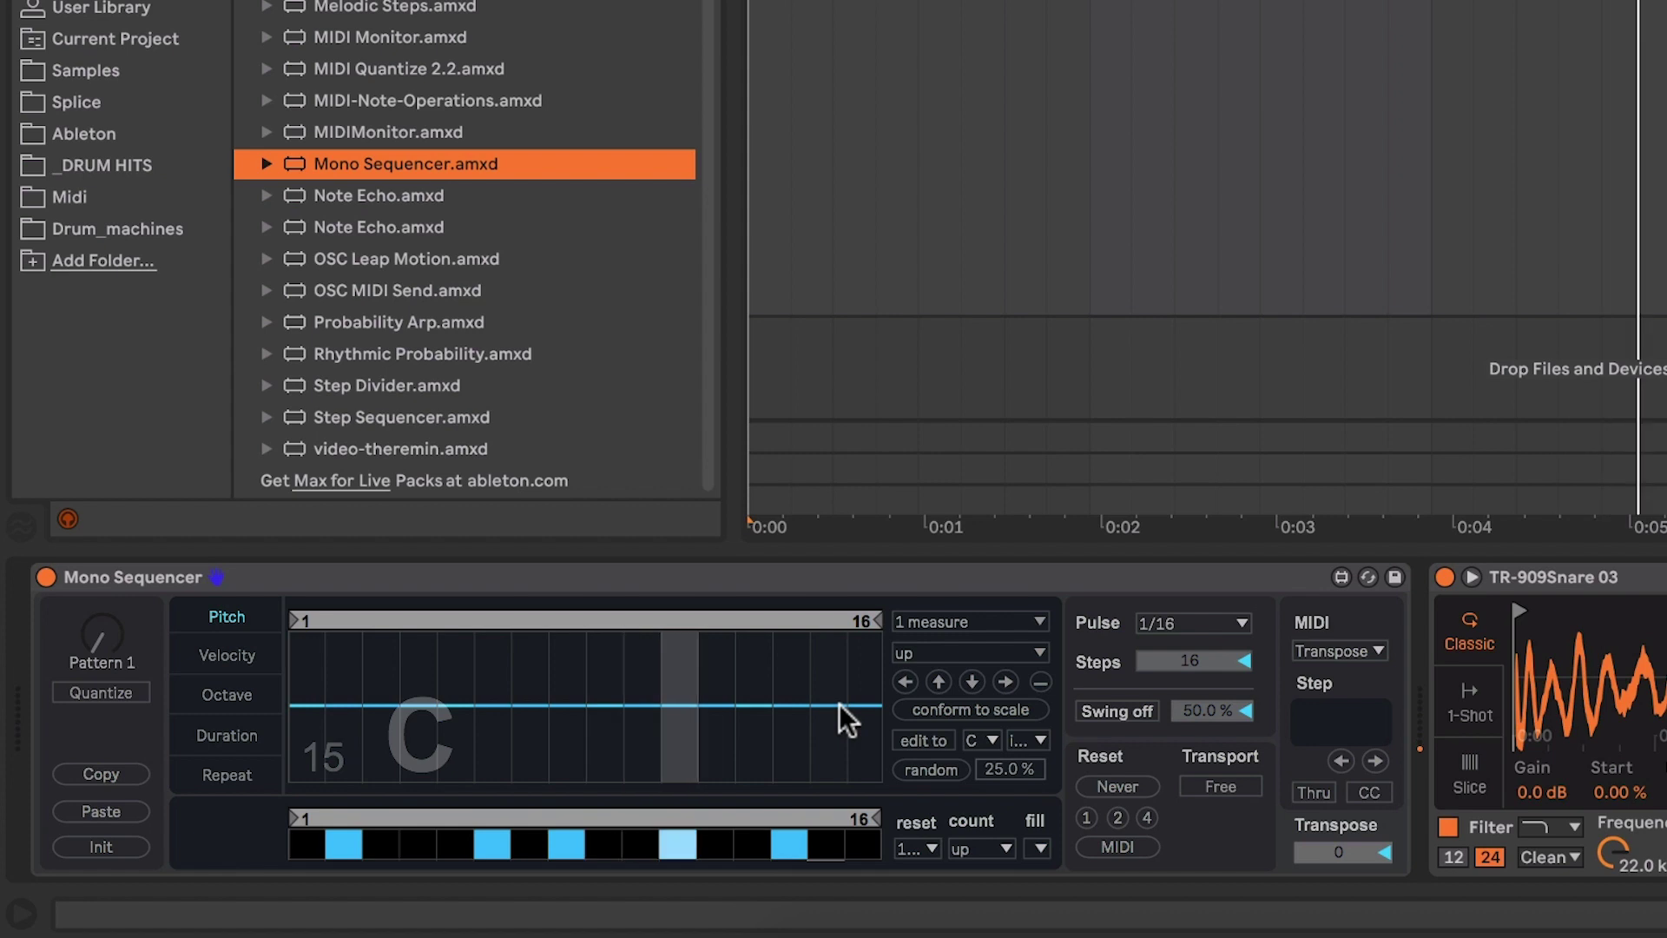
Step: Stop playback and turn on the sequencer's swing with an amount of 66.5 %
key(space)
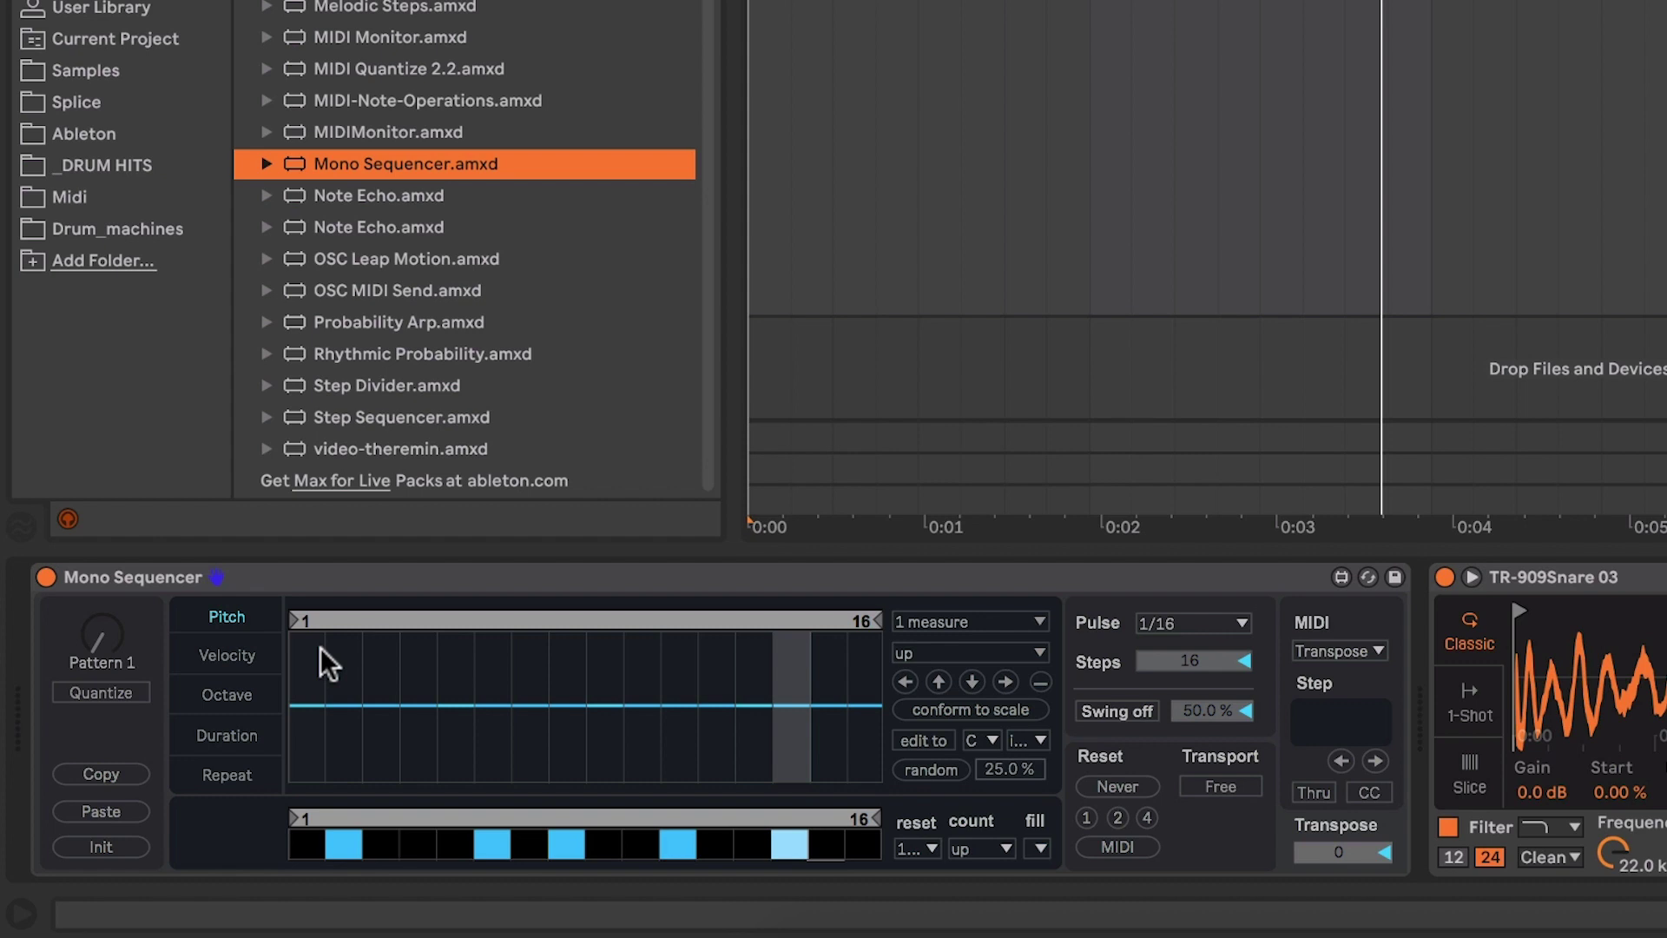
click(1129, 710)
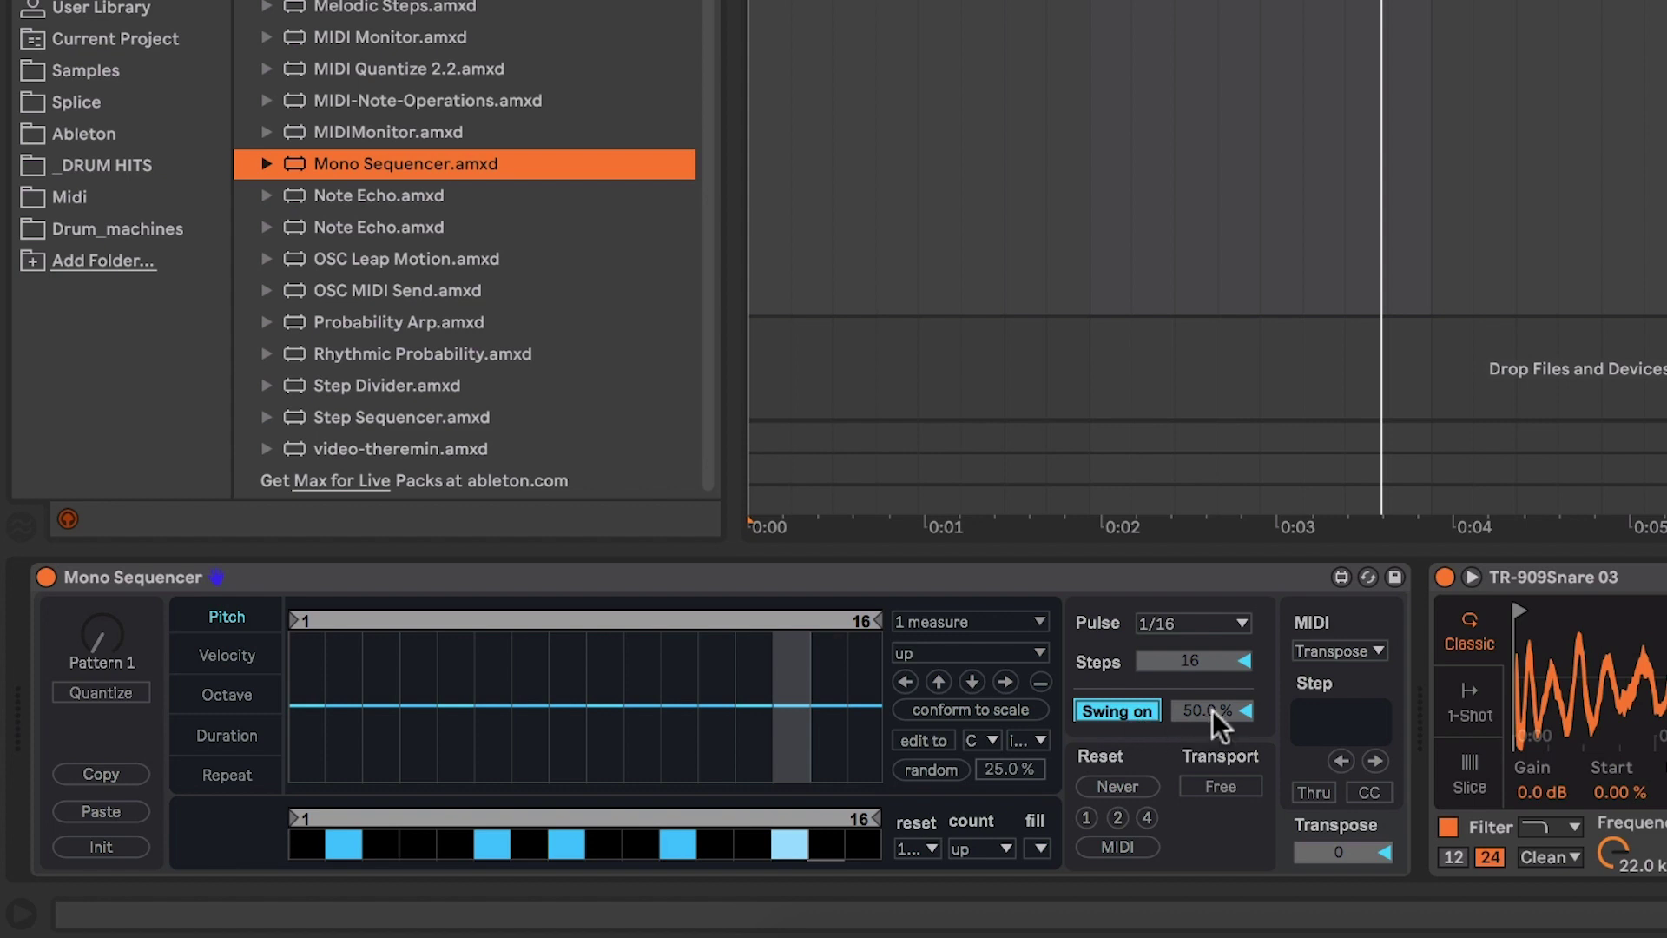
drag(1212, 703, 1212, 667)
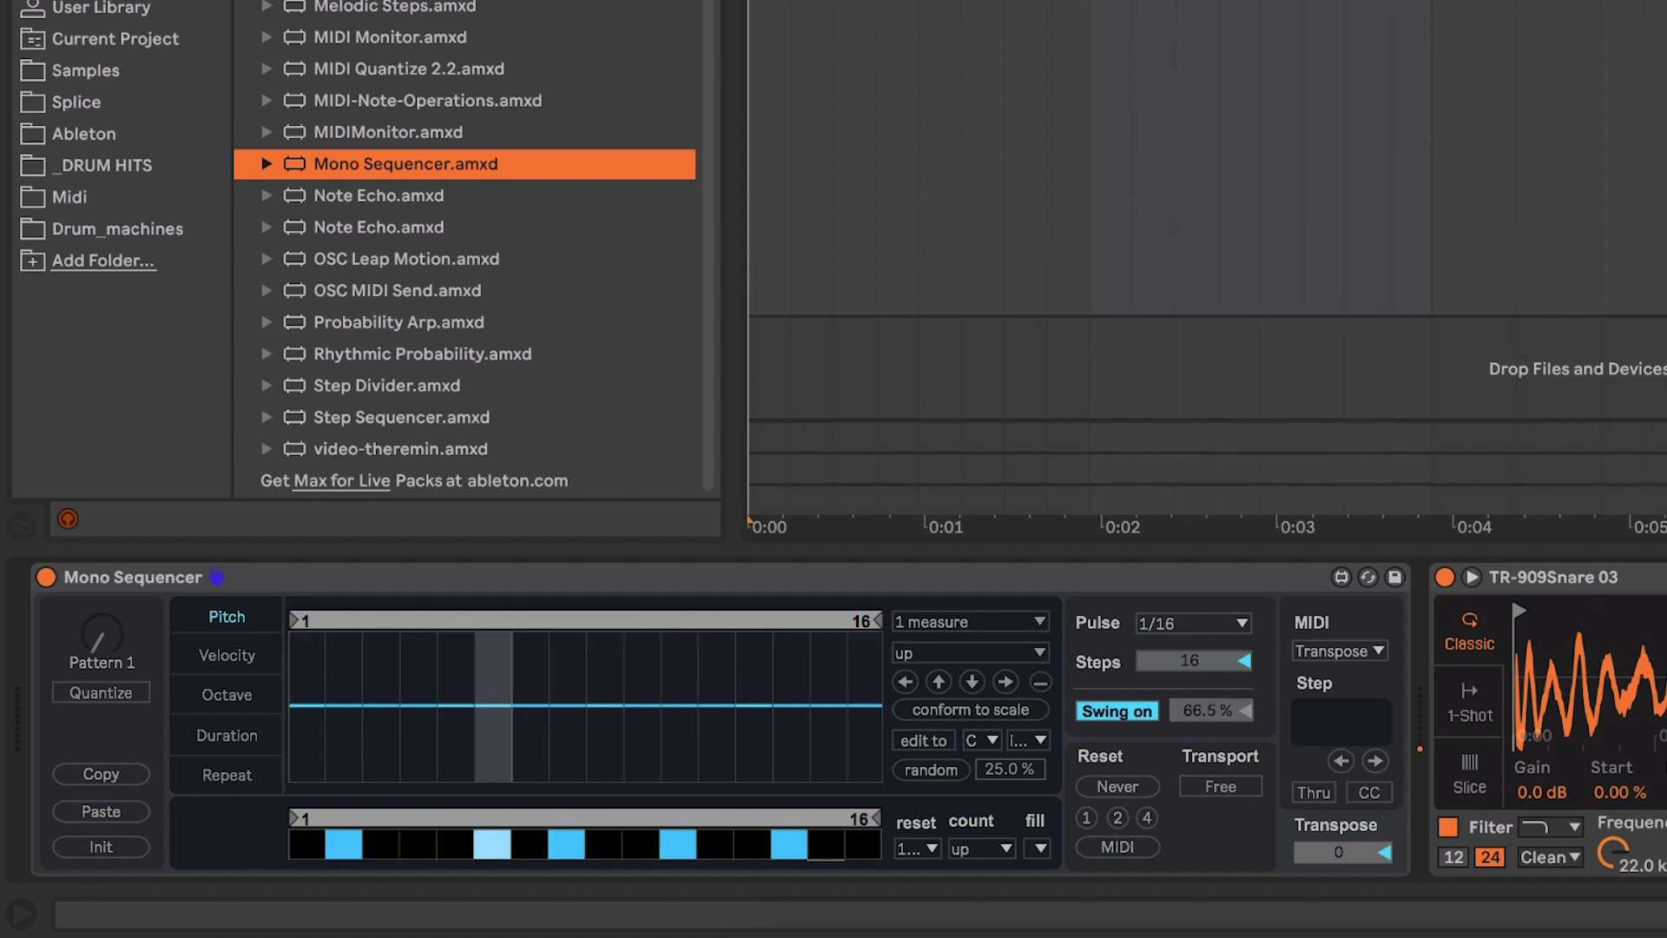
Step: Rework the 16-step snare pattern during playback so that steps 2, 8, 10, 14 and 16 are active
click(493, 842)
click(534, 842)
click(566, 842)
click(605, 842)
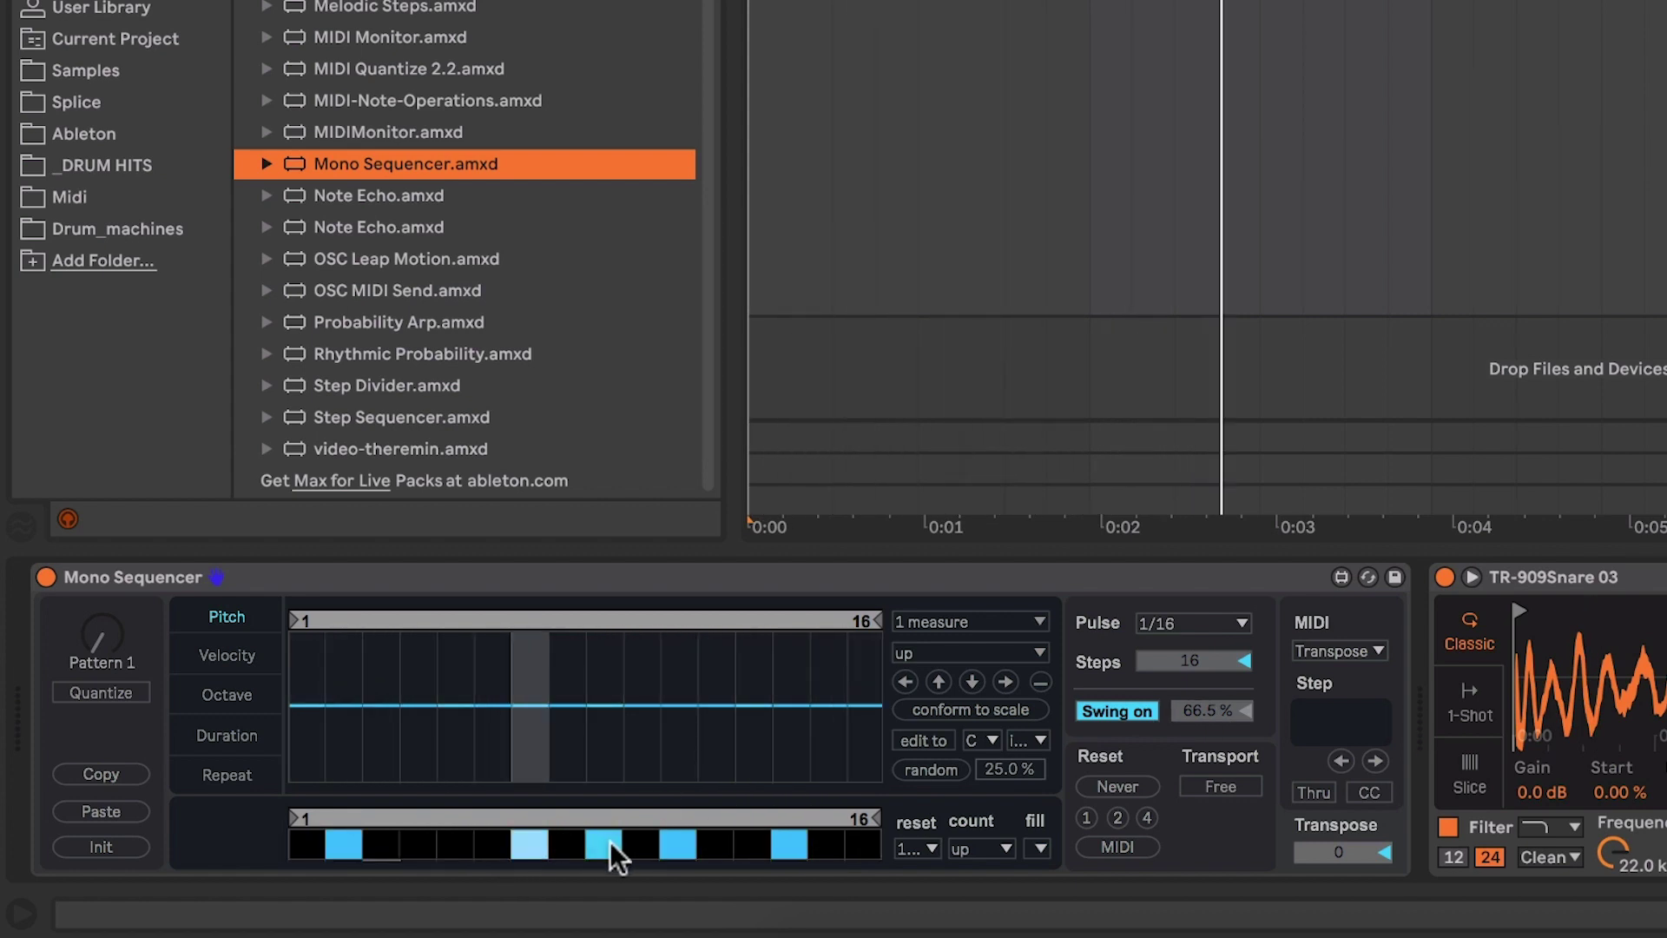
click(537, 840)
click(566, 842)
click(599, 842)
click(639, 844)
click(673, 842)
click(850, 838)
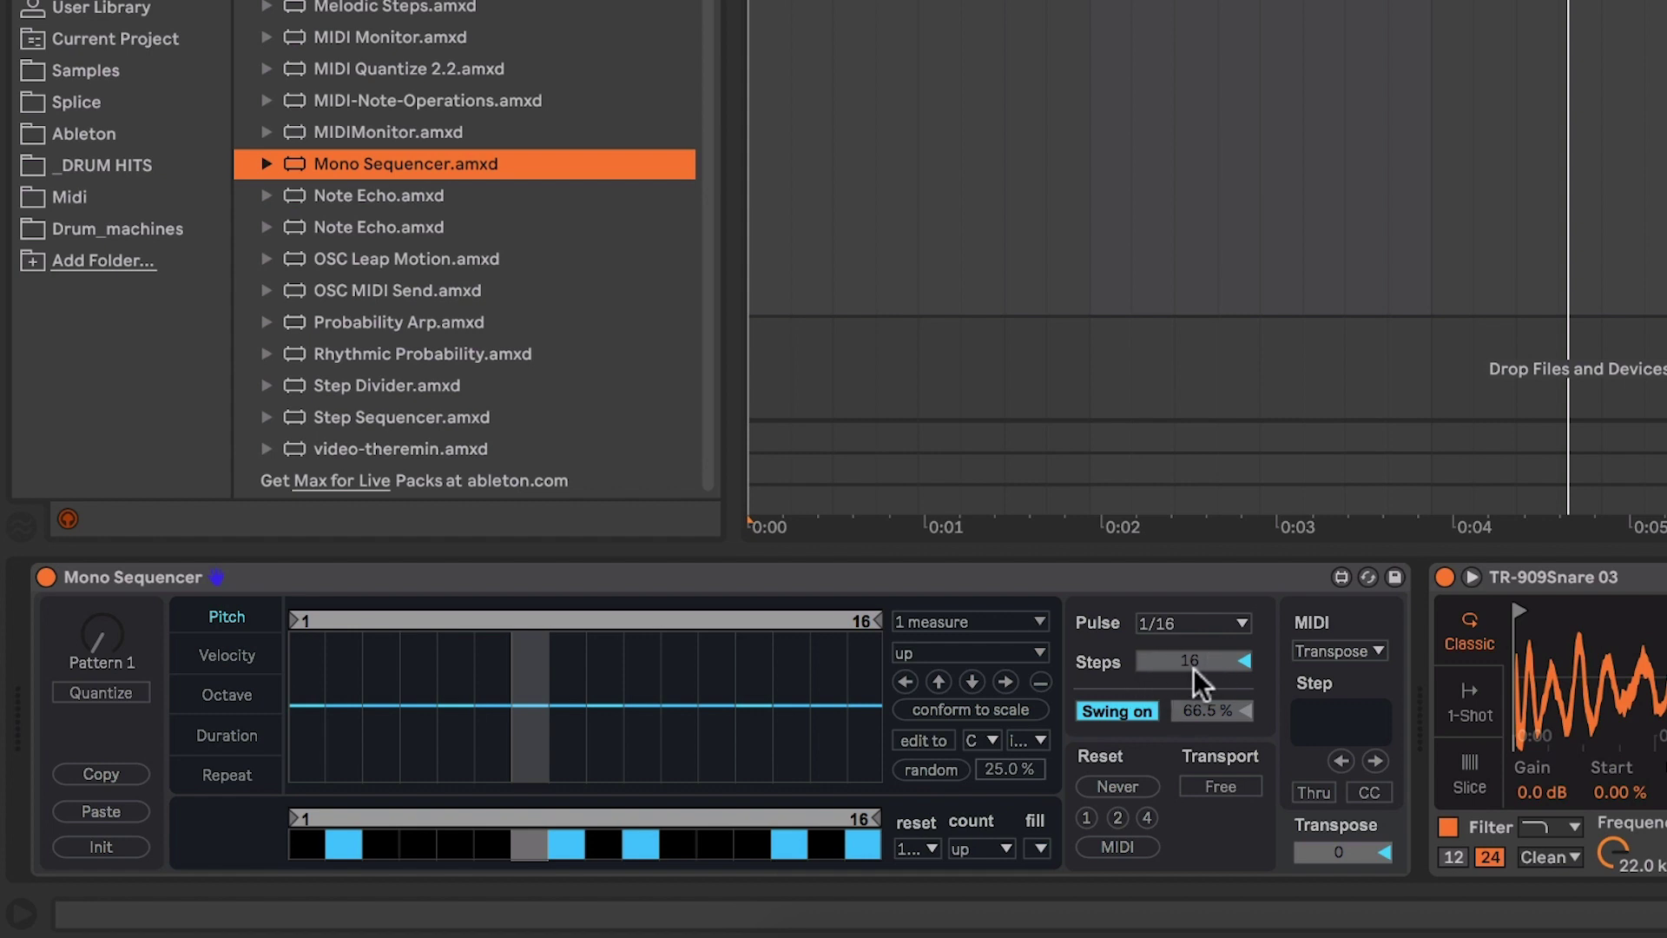
Step: Lengthen the sequencer's step pattern to 32 steps with a reset every 2 measures and play the result
drag(1201, 664, 1201, 614)
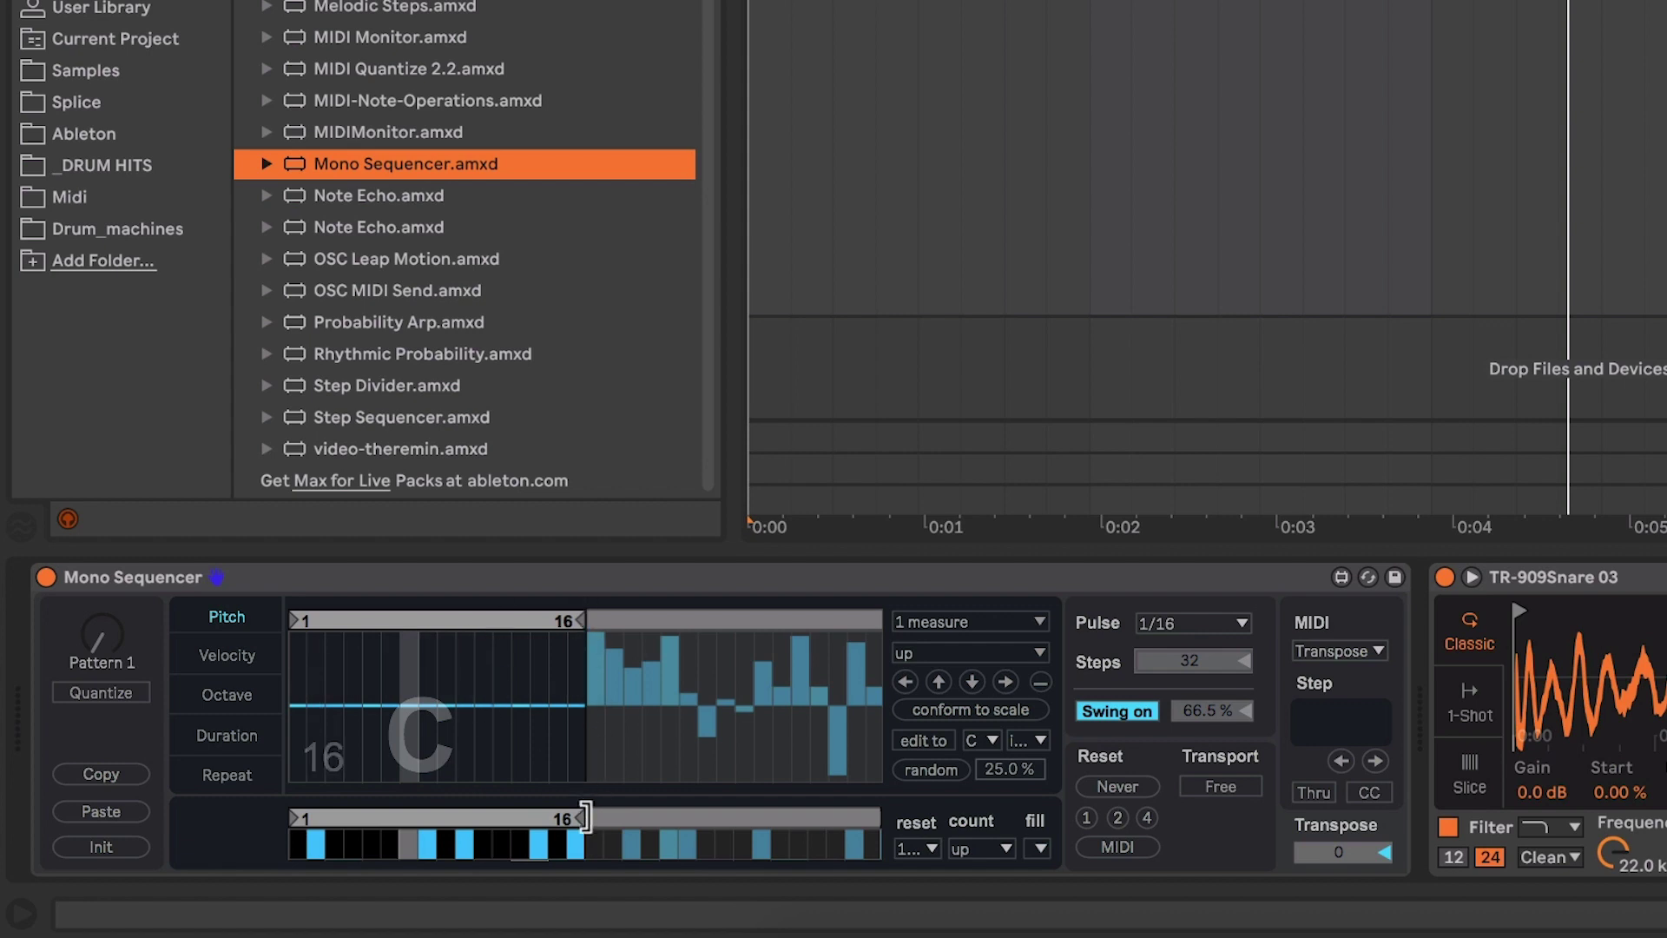
drag(586, 810, 917, 823)
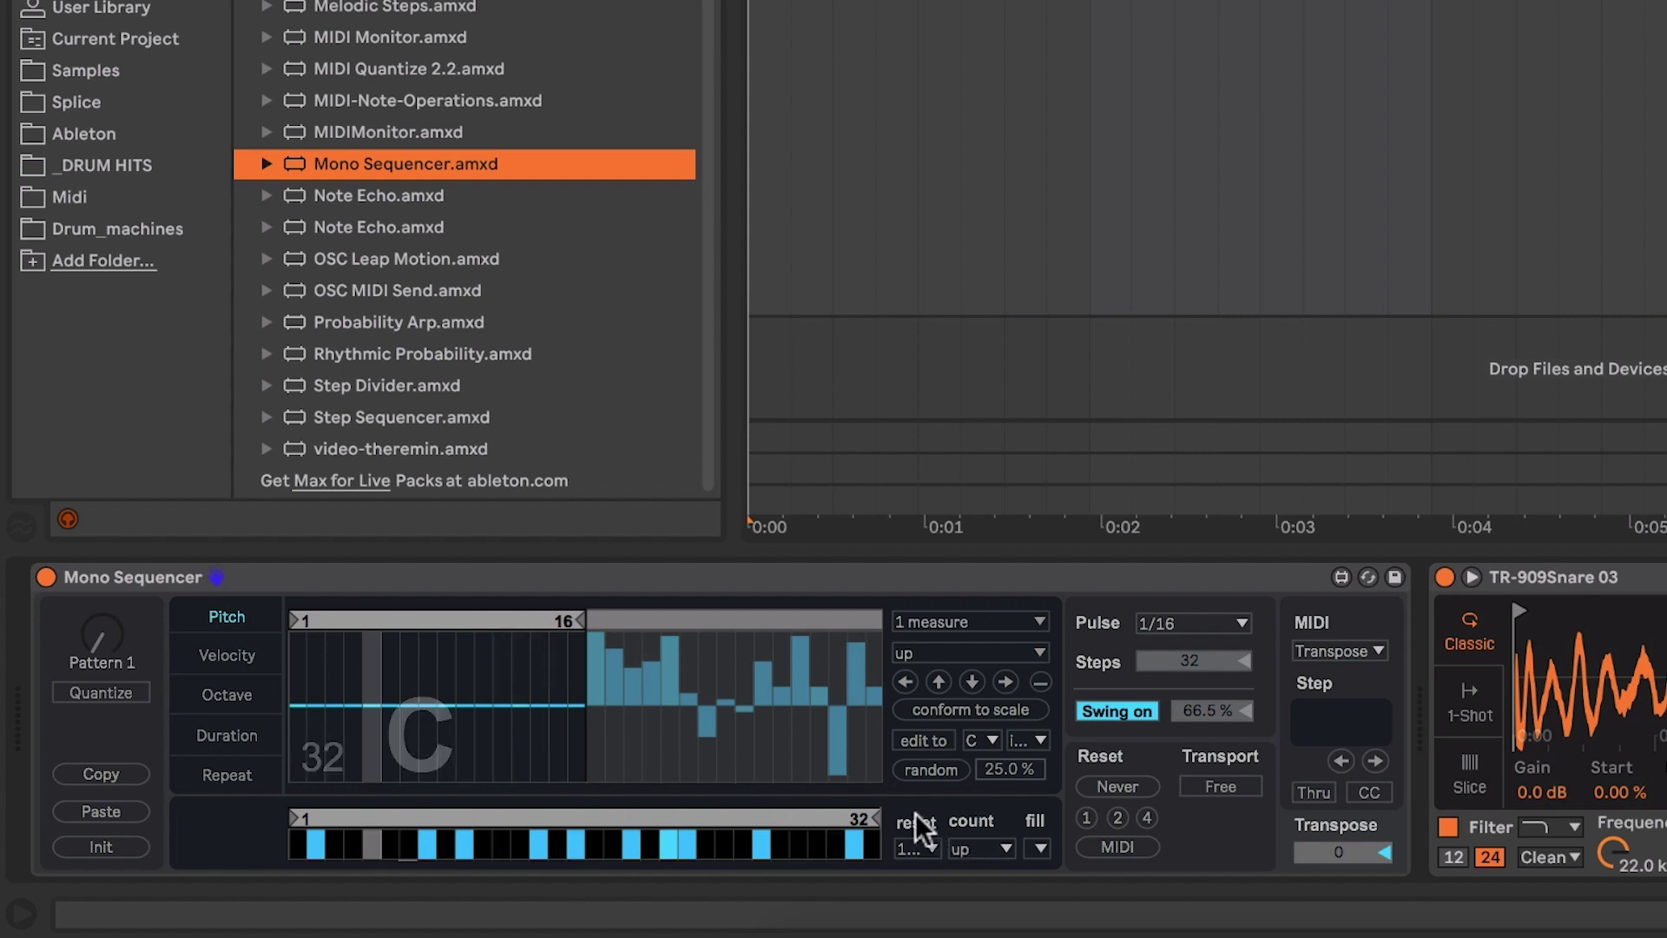
click(1118, 817)
key(space)
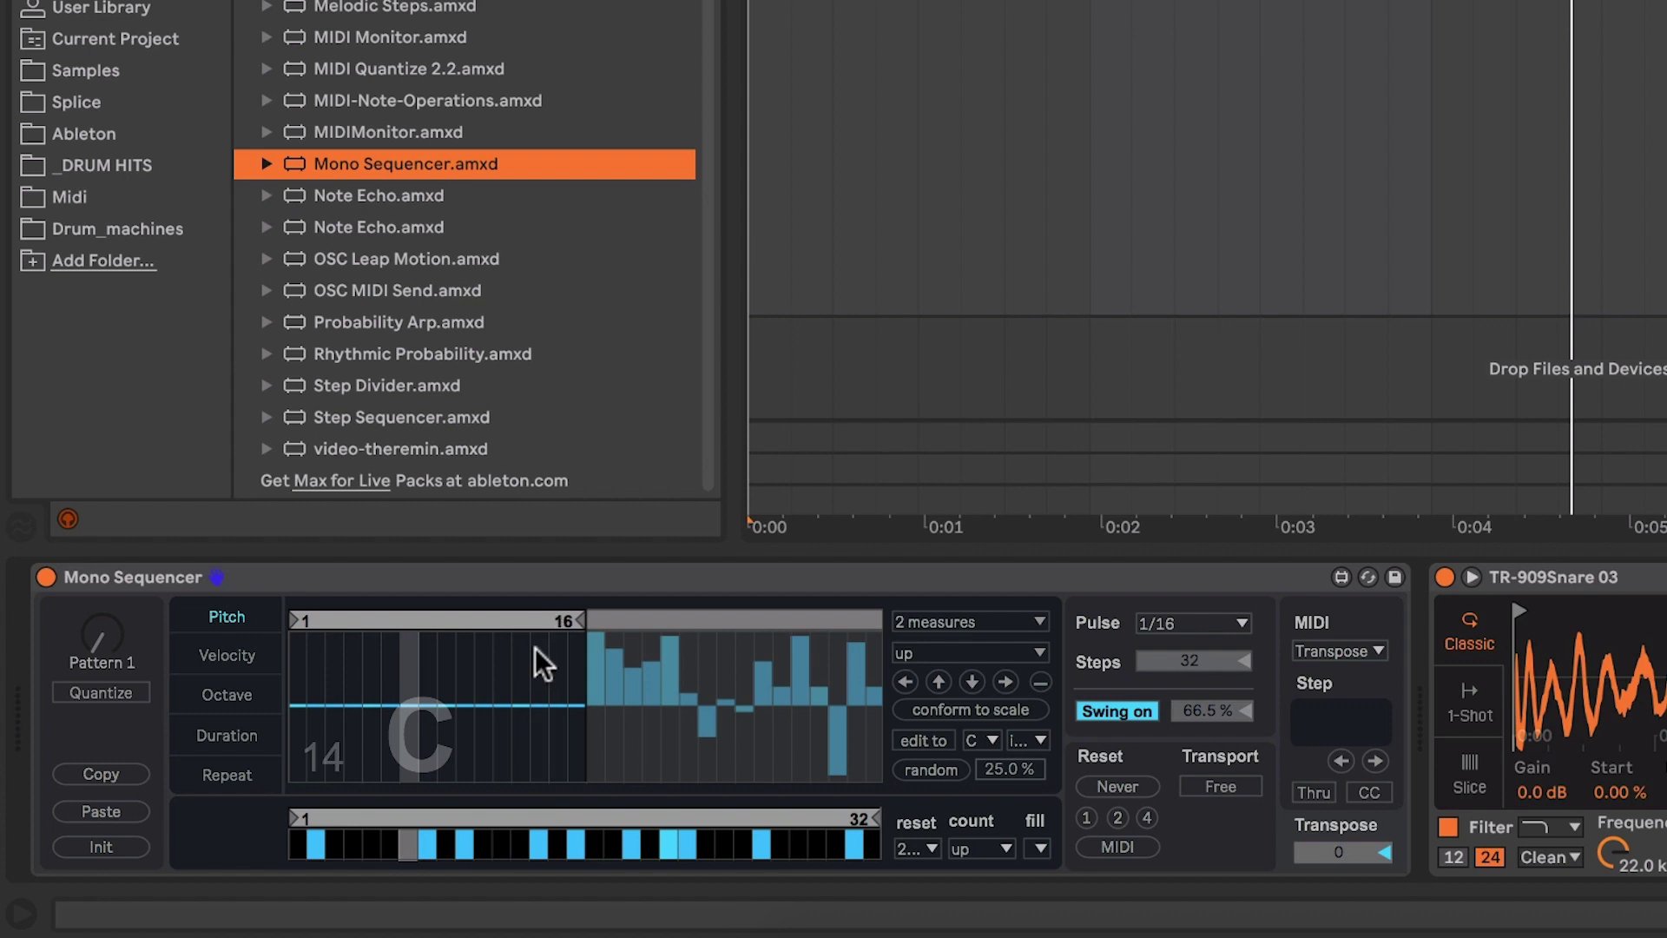
Step: Extend the pitch lane's loop to 32 steps and flatten all its pitches to C
drag(580, 620, 910, 608)
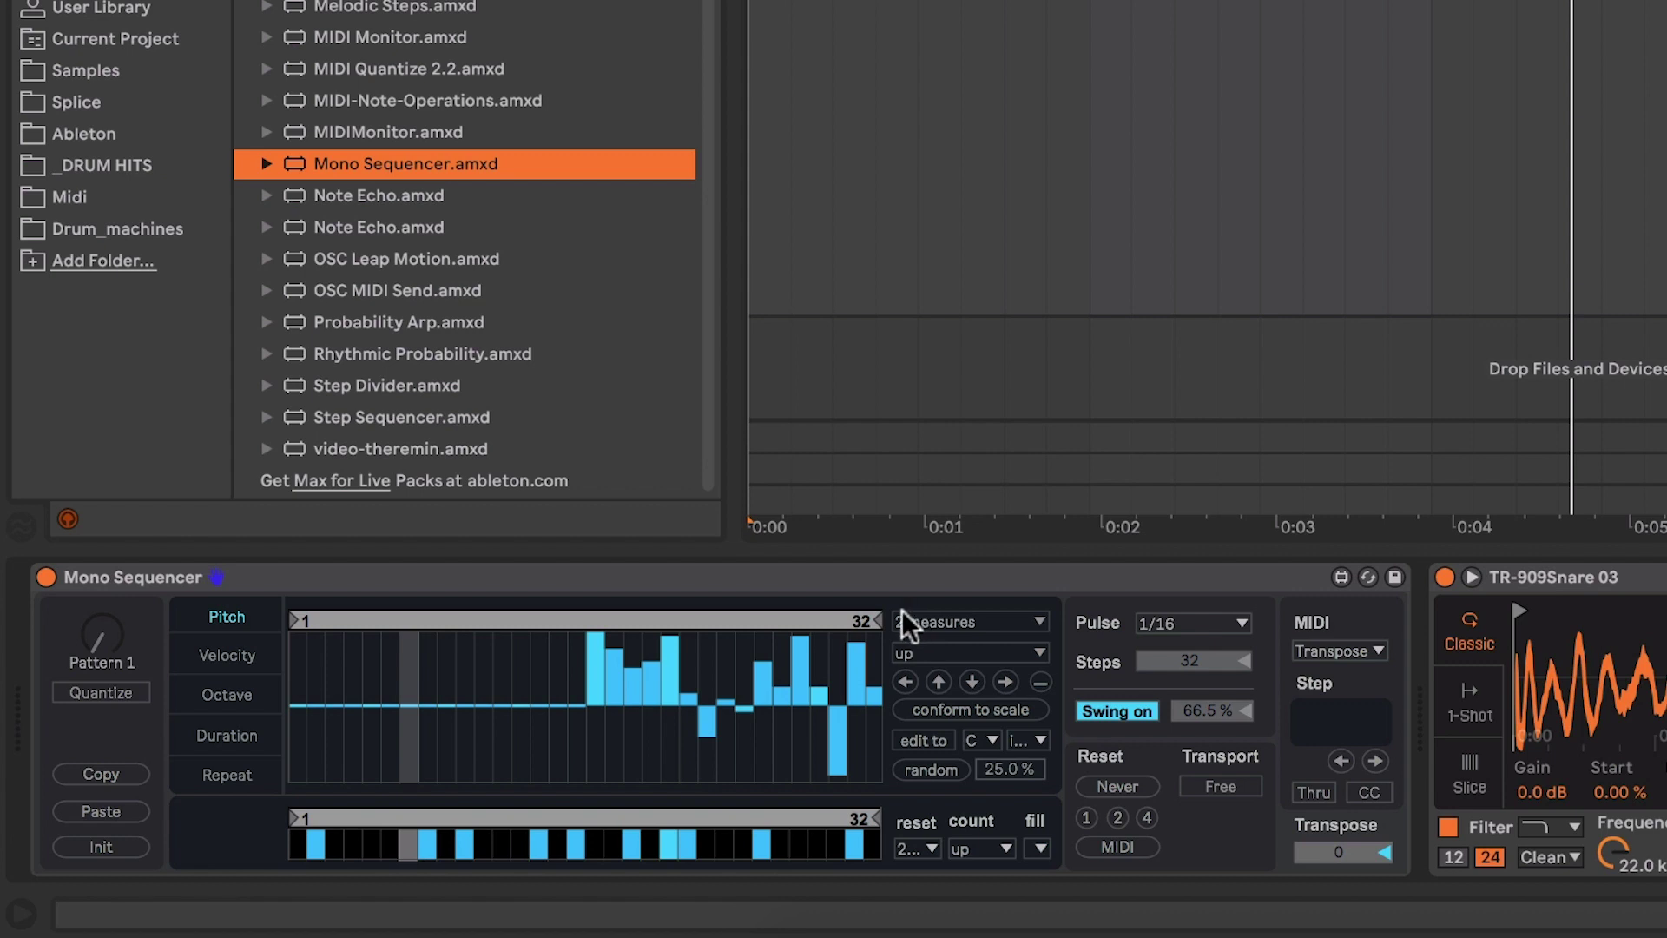
drag(879, 619, 321, 622)
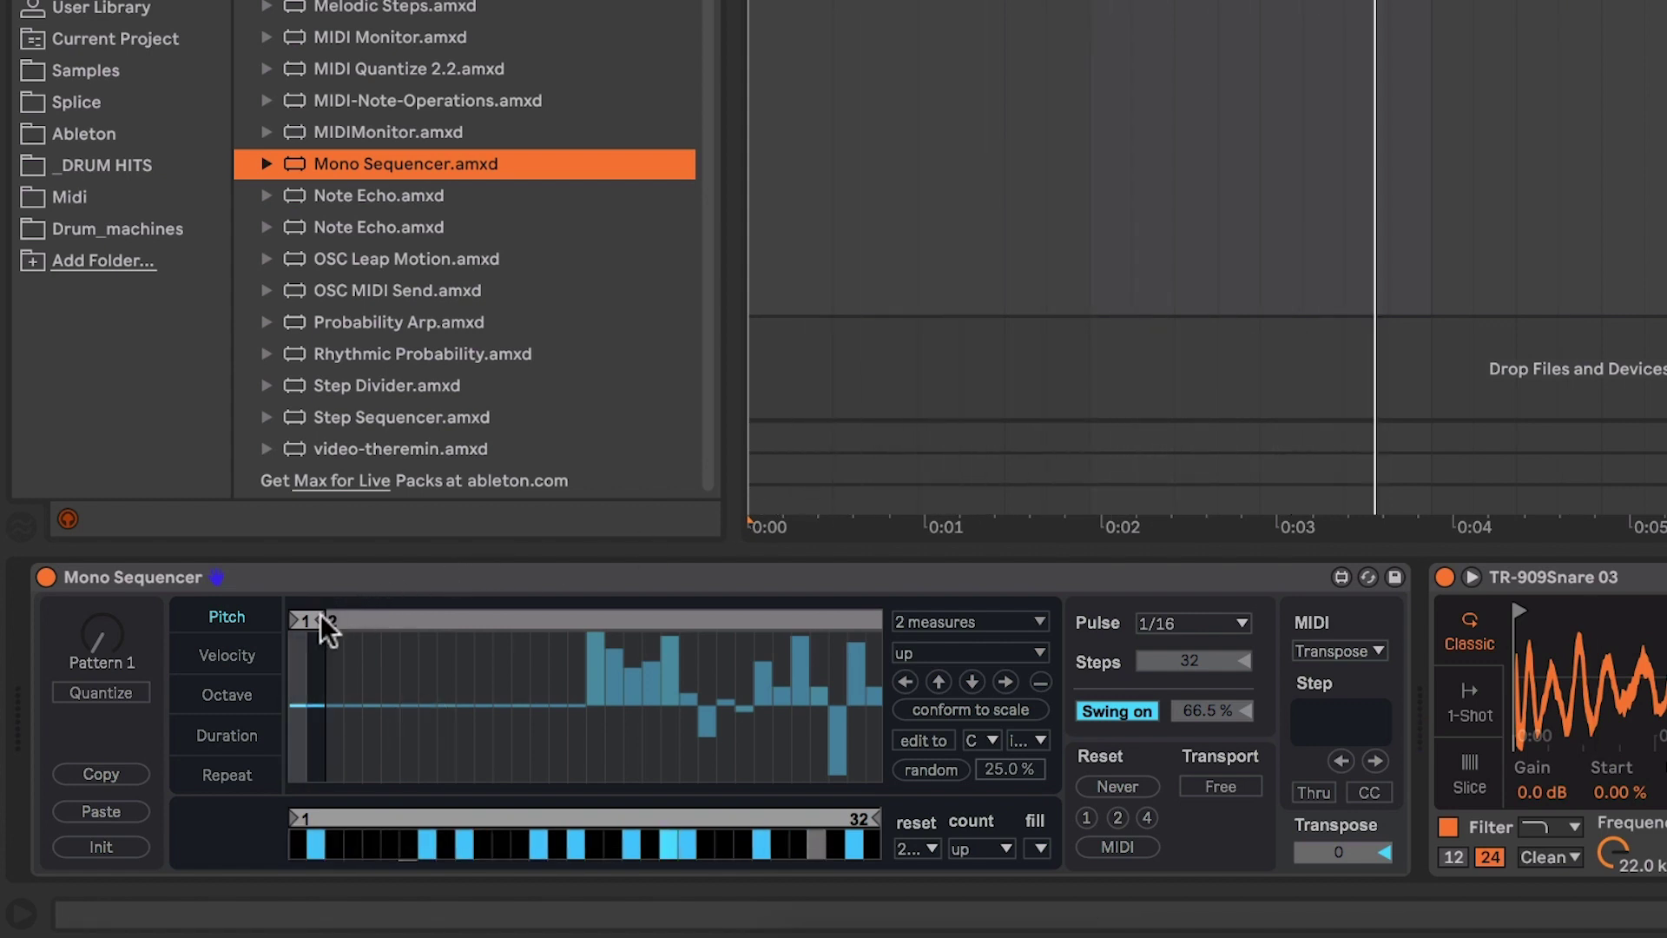
drag(320, 613, 1011, 618)
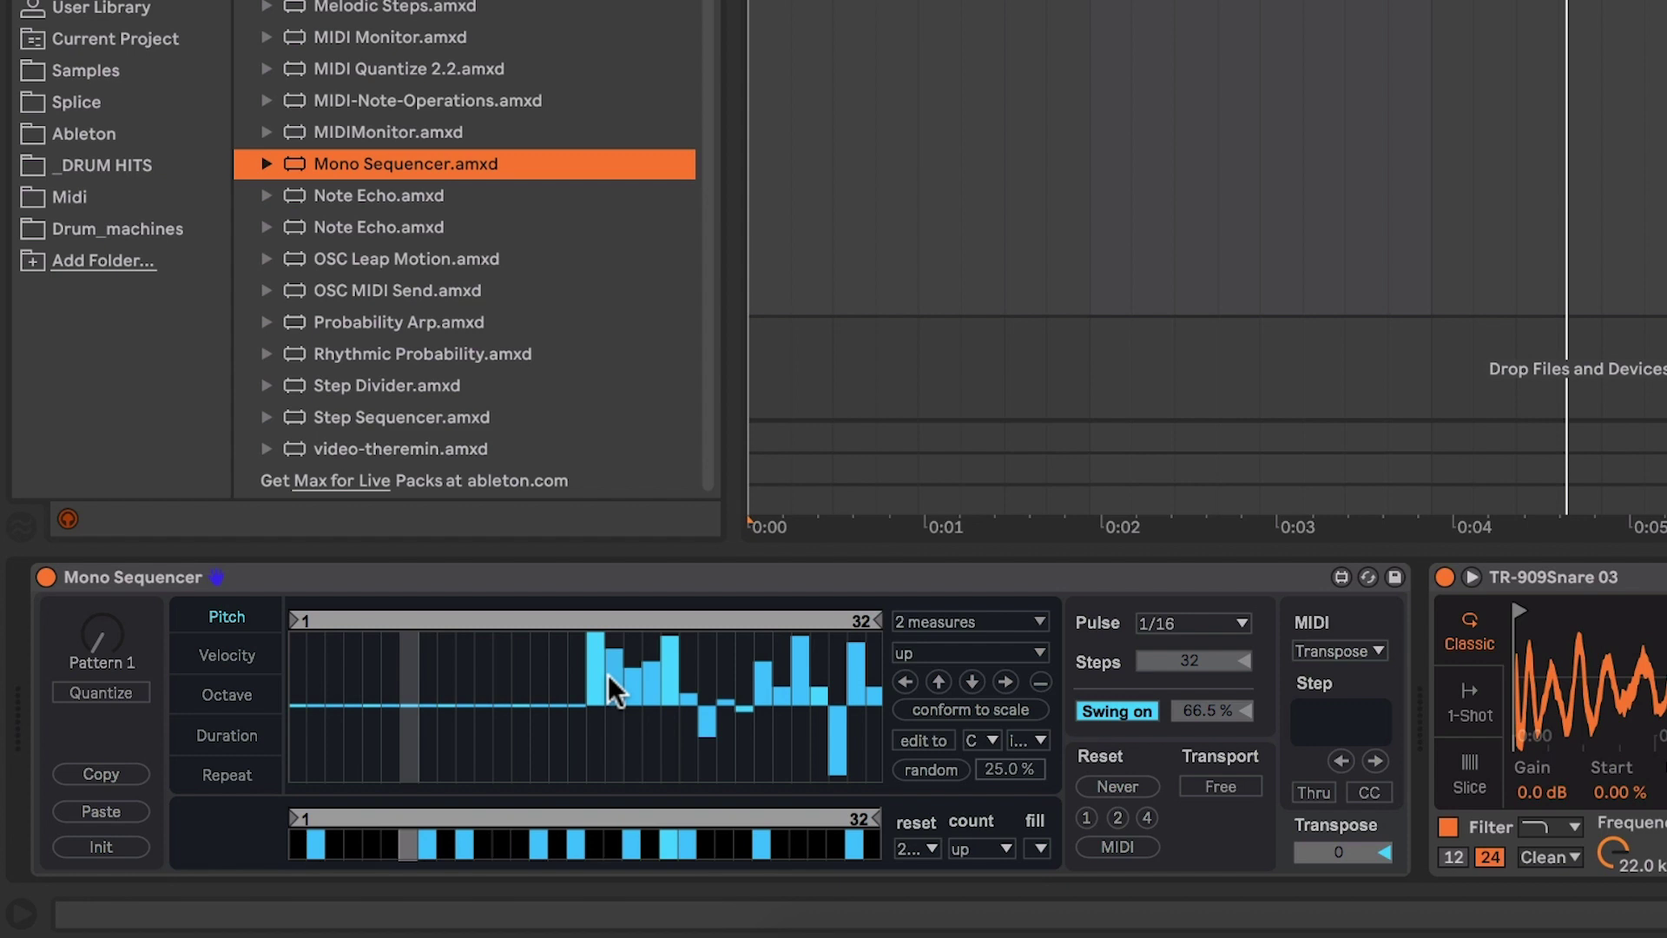
mouse_move(608, 674)
mouse_down()
mouse_move(606, 695)
mouse_move(596, 665)
mouse_move(790, 671)
mouse_move(749, 680)
mouse_up()
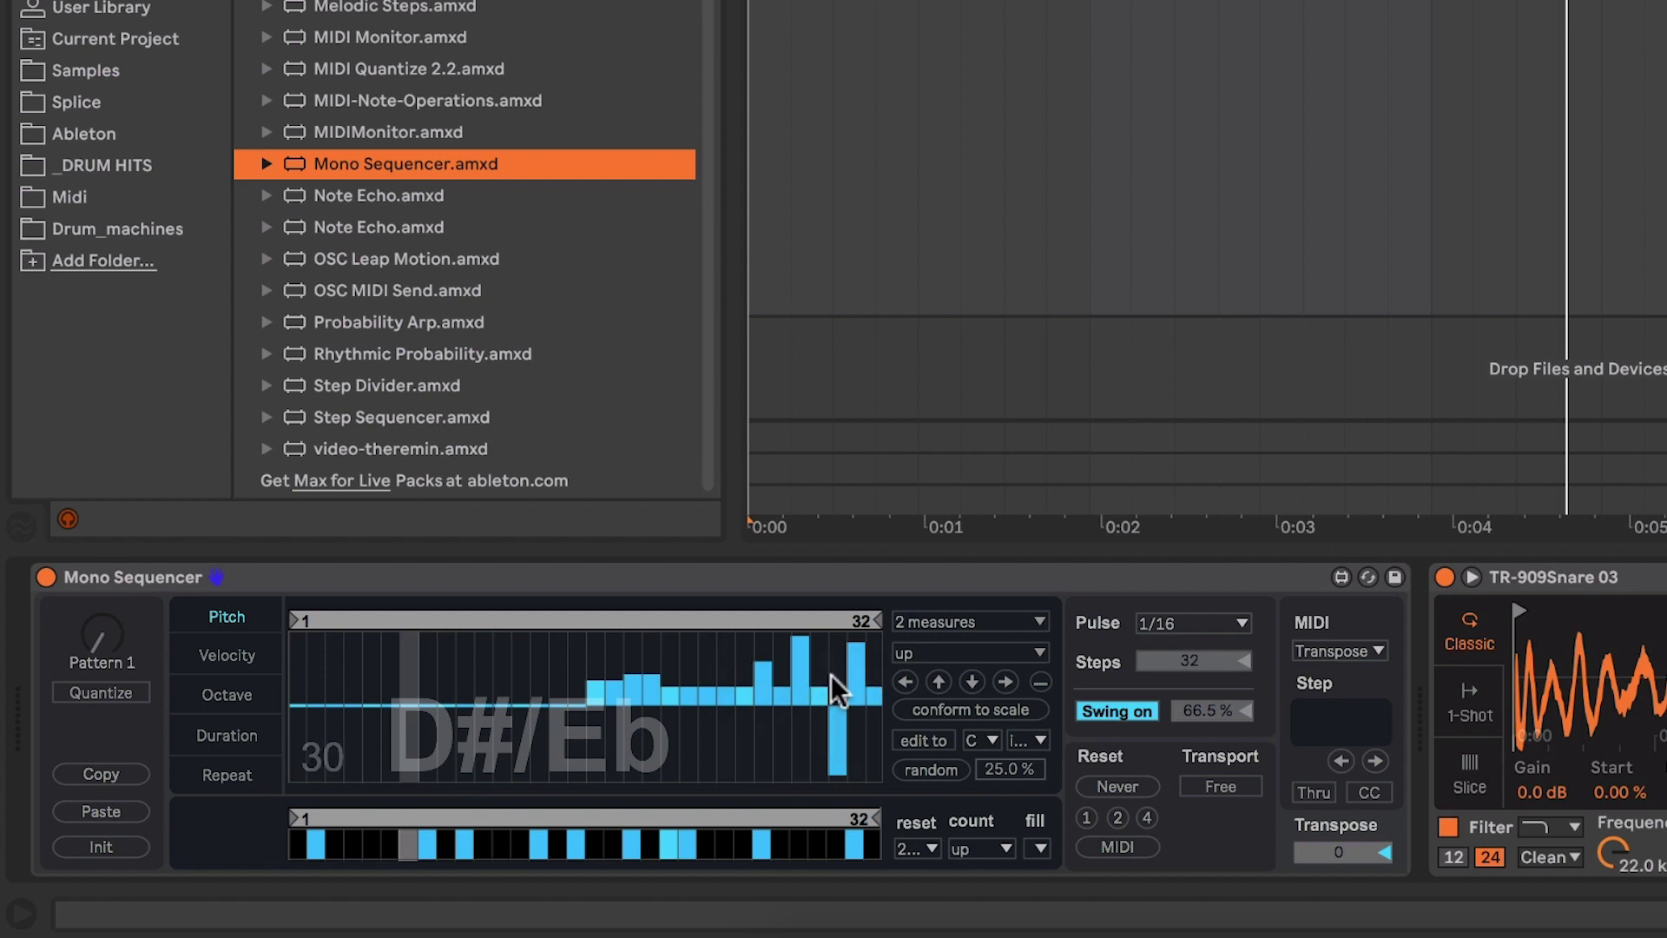
click(1042, 680)
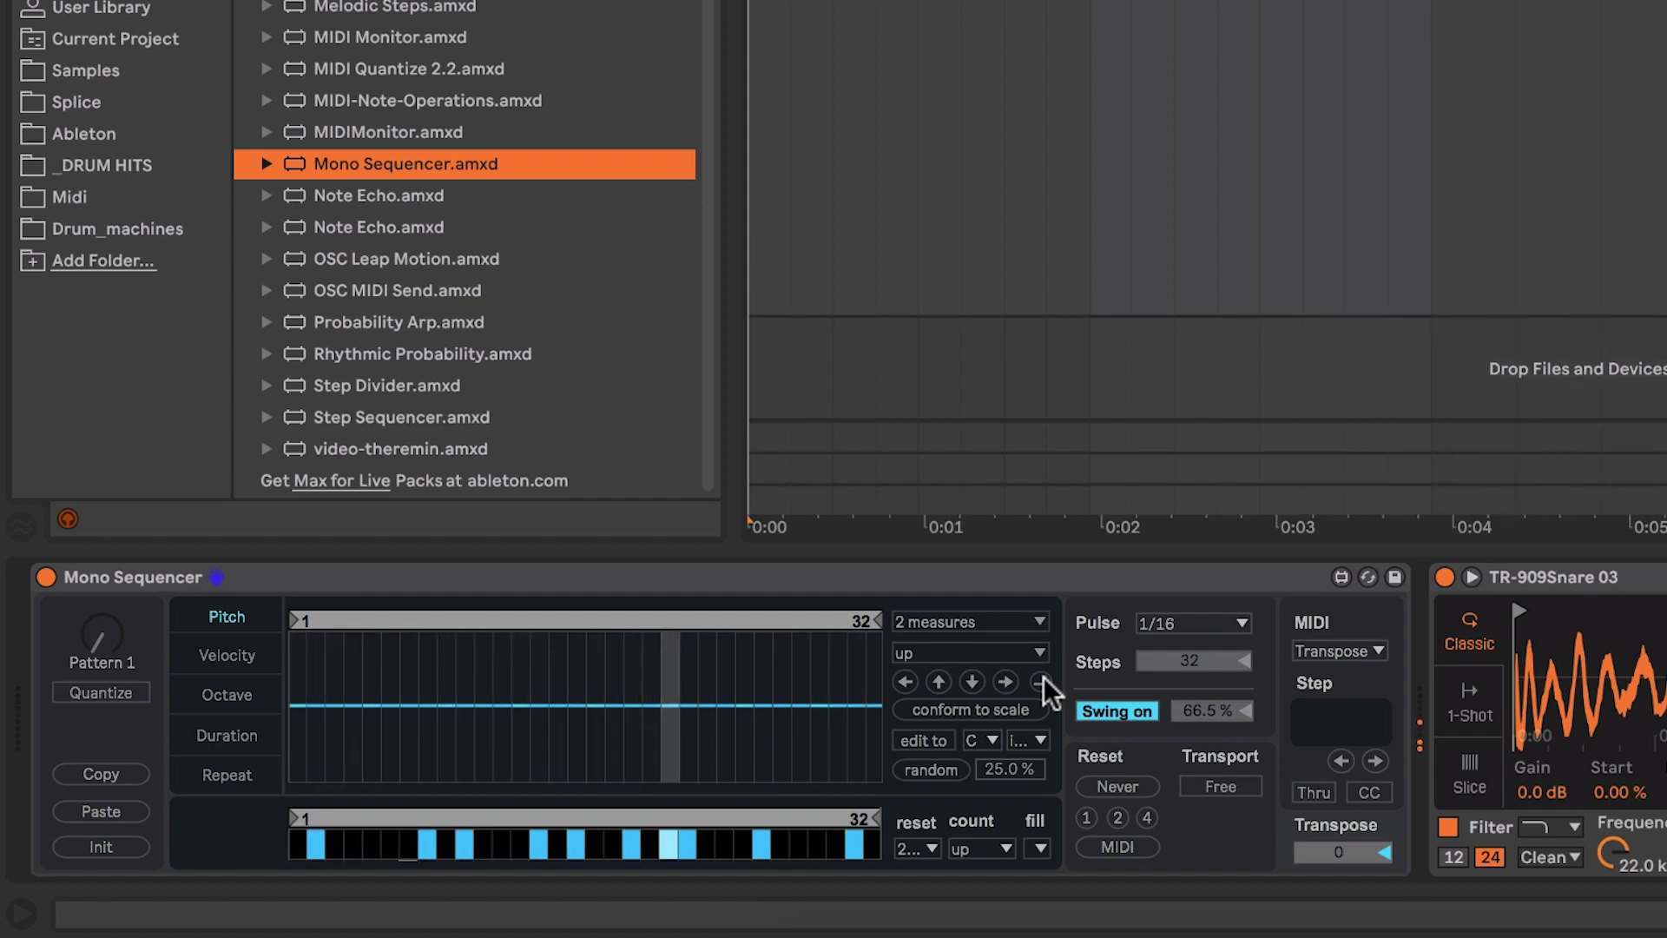
Step: Activate steps 29 to 32 of the pattern and redraw the velocity lane's opening steps at a level of about 68
drag(873, 847, 791, 854)
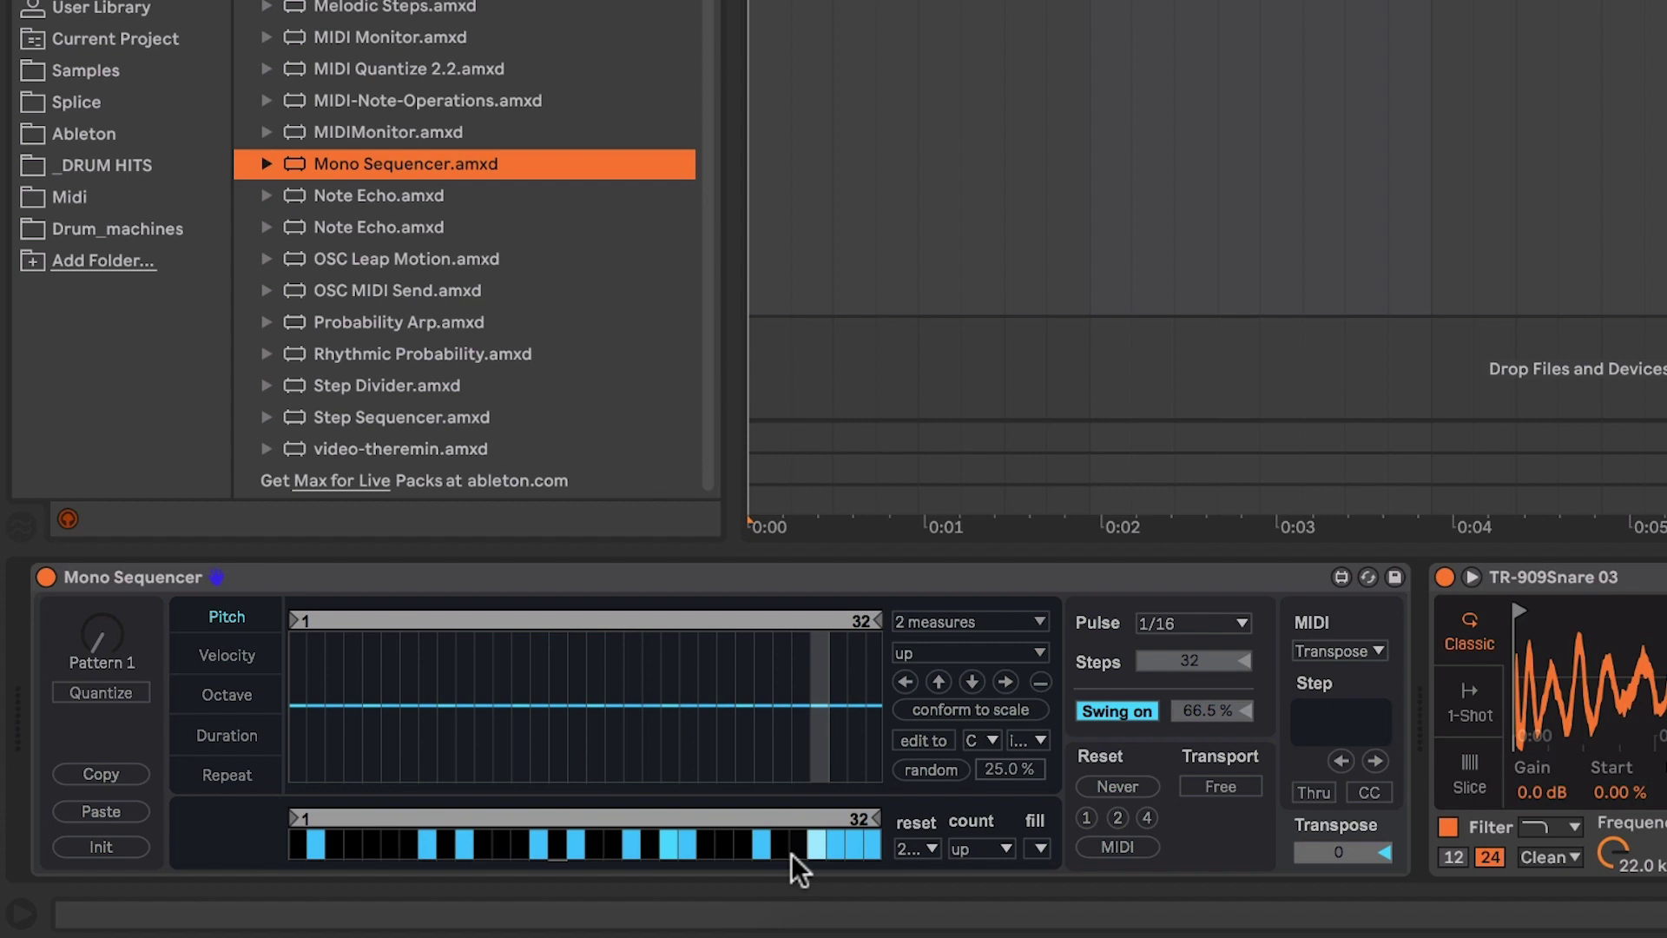
click(228, 654)
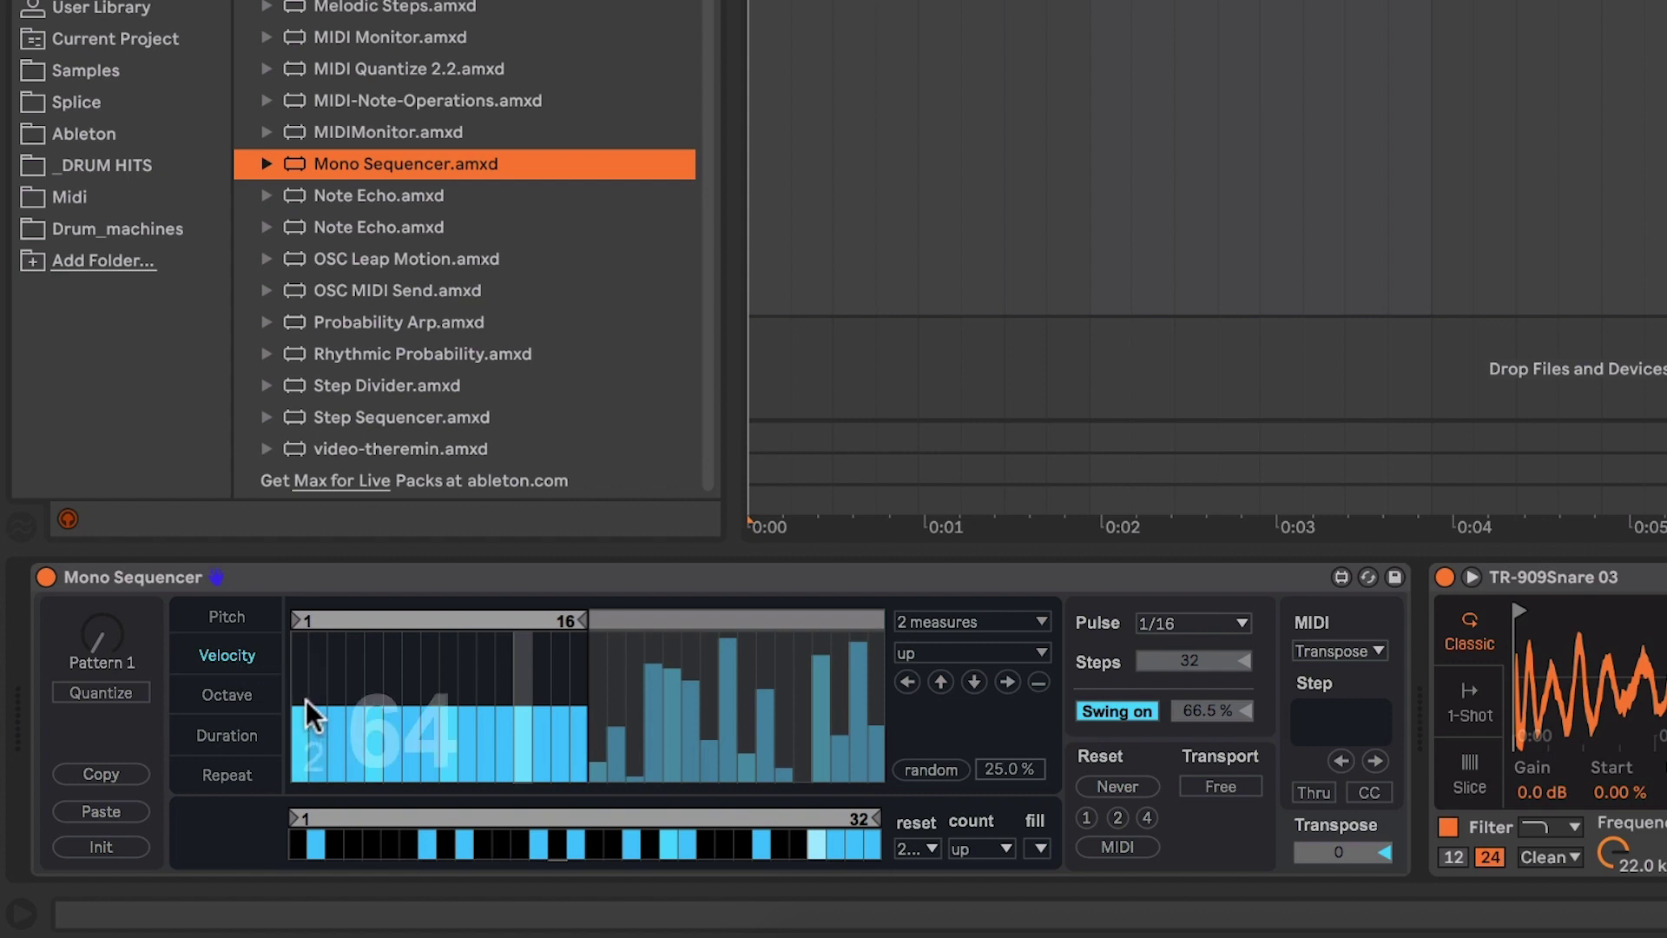
mouse_move(306, 693)
mouse_down()
mouse_move(284, 580)
mouse_move(307, 757)
mouse_move(294, 696)
mouse_move(404, 712)
mouse_move(550, 637)
mouse_move(578, 714)
mouse_move(576, 696)
mouse_move(441, 665)
mouse_move(492, 630)
mouse_move(456, 670)
mouse_move(396, 687)
mouse_up()
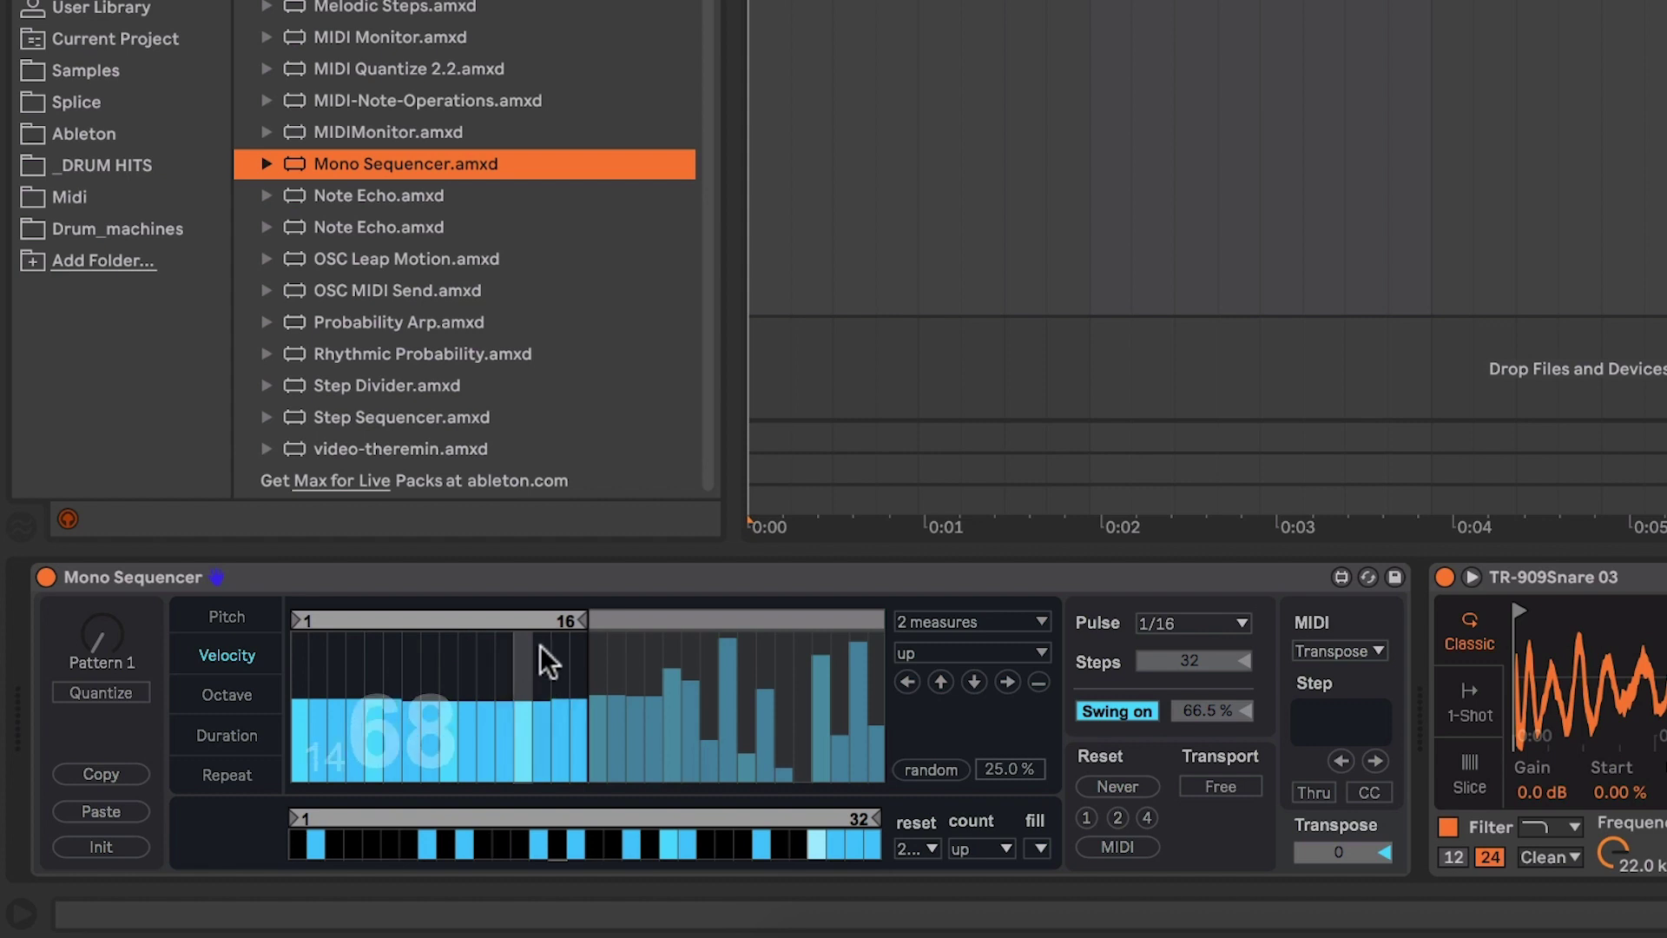
Step: Randomize the velocity lane several times at an amount of 25%
click(931, 769)
click(931, 769)
click(930, 769)
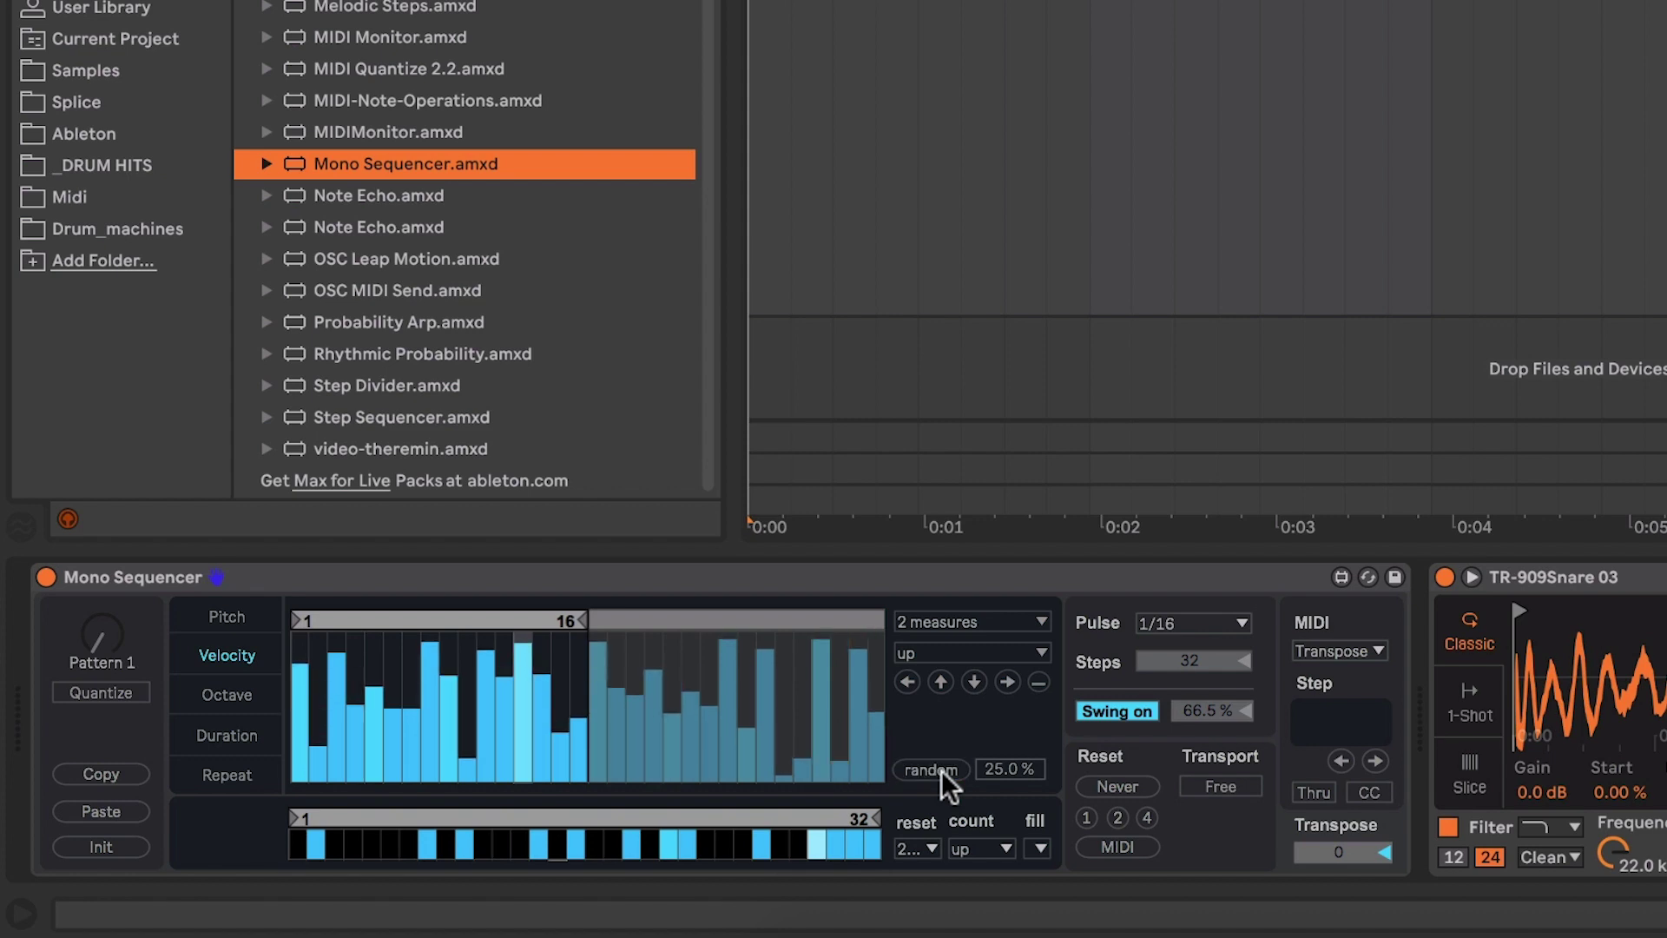
click(931, 769)
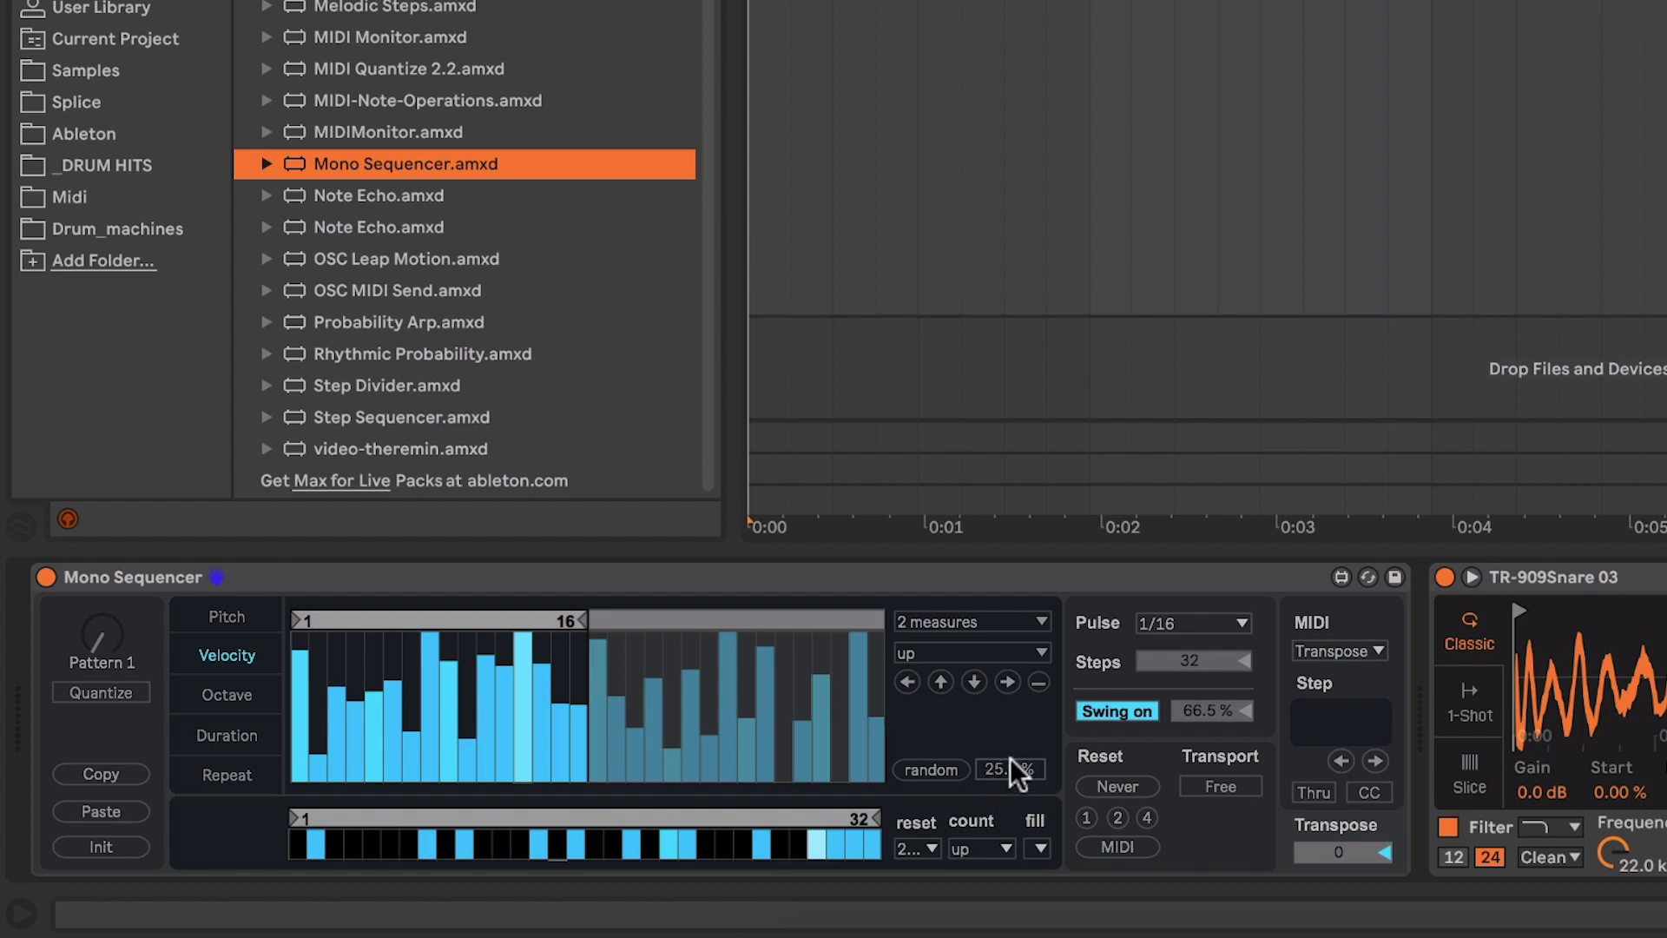
Step: Reset the velocity lane and randomize it by 10.8%, and swap active pattern step 21 for step 25
click(1039, 681)
drag(1015, 767, 1016, 803)
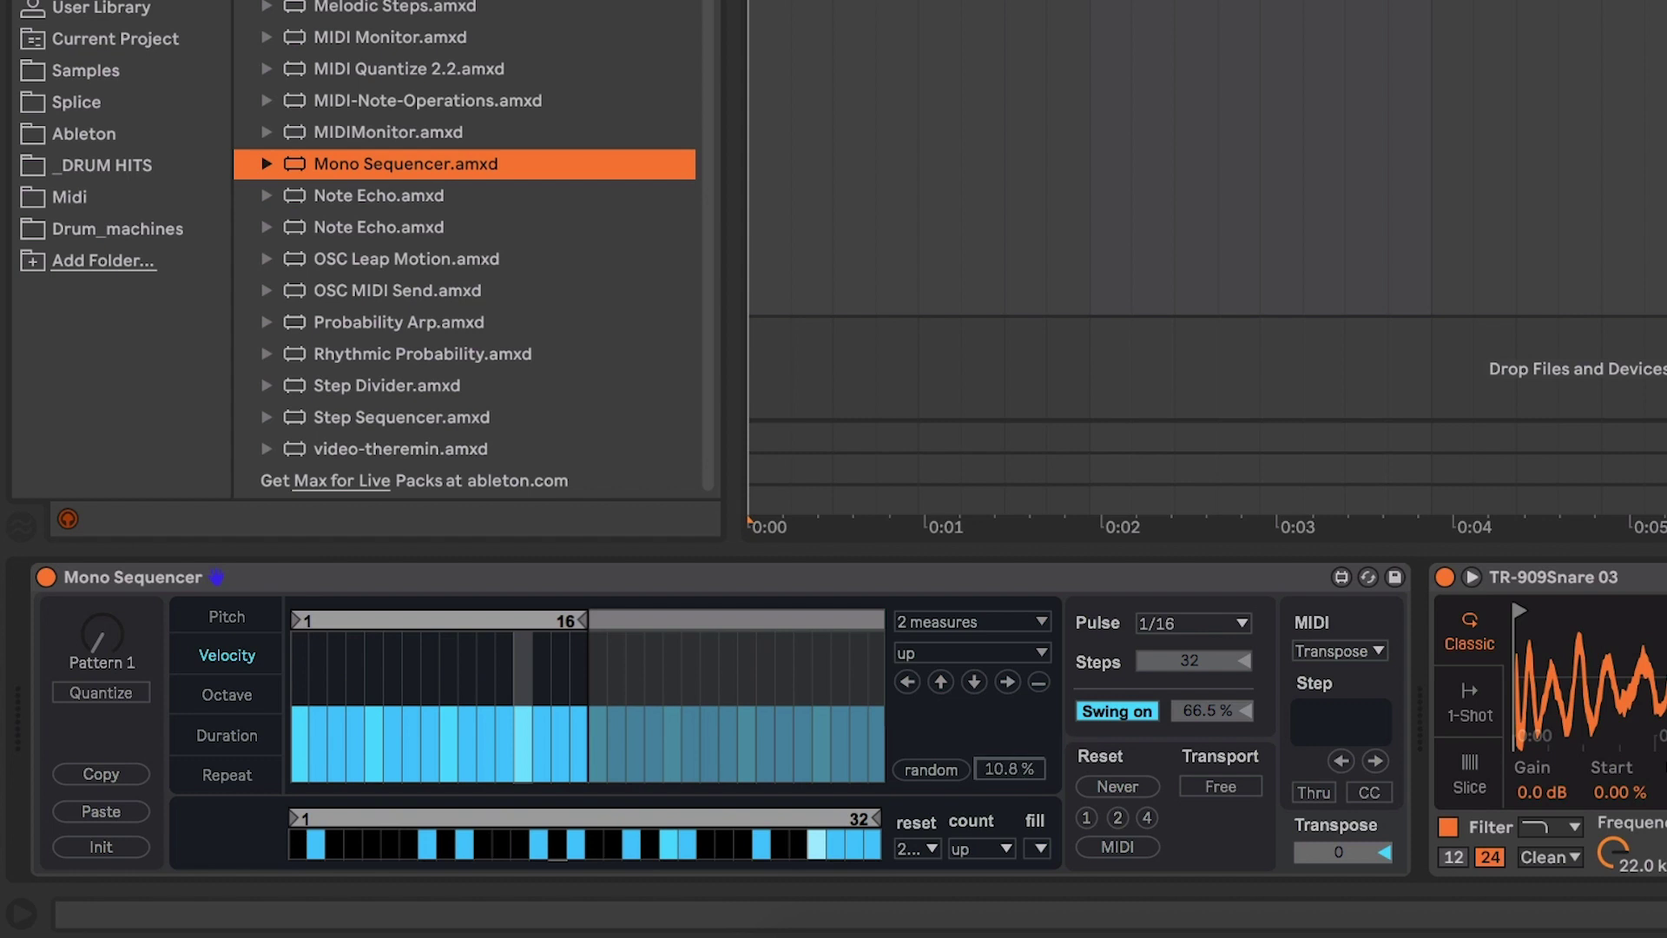
click(940, 768)
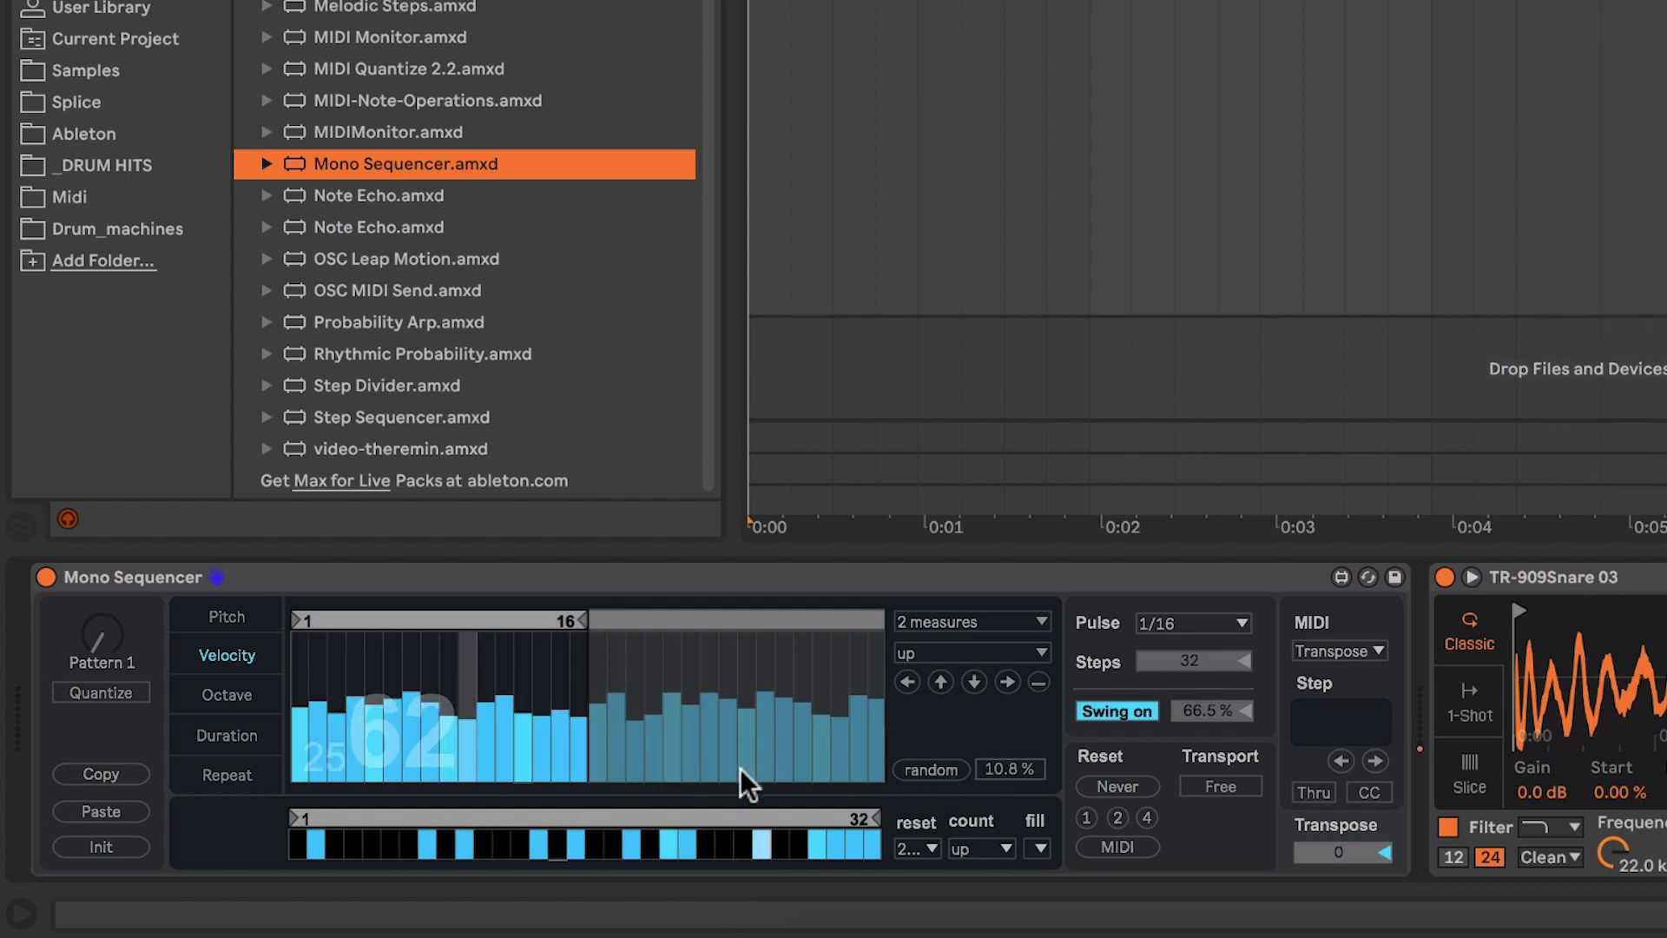
click(676, 838)
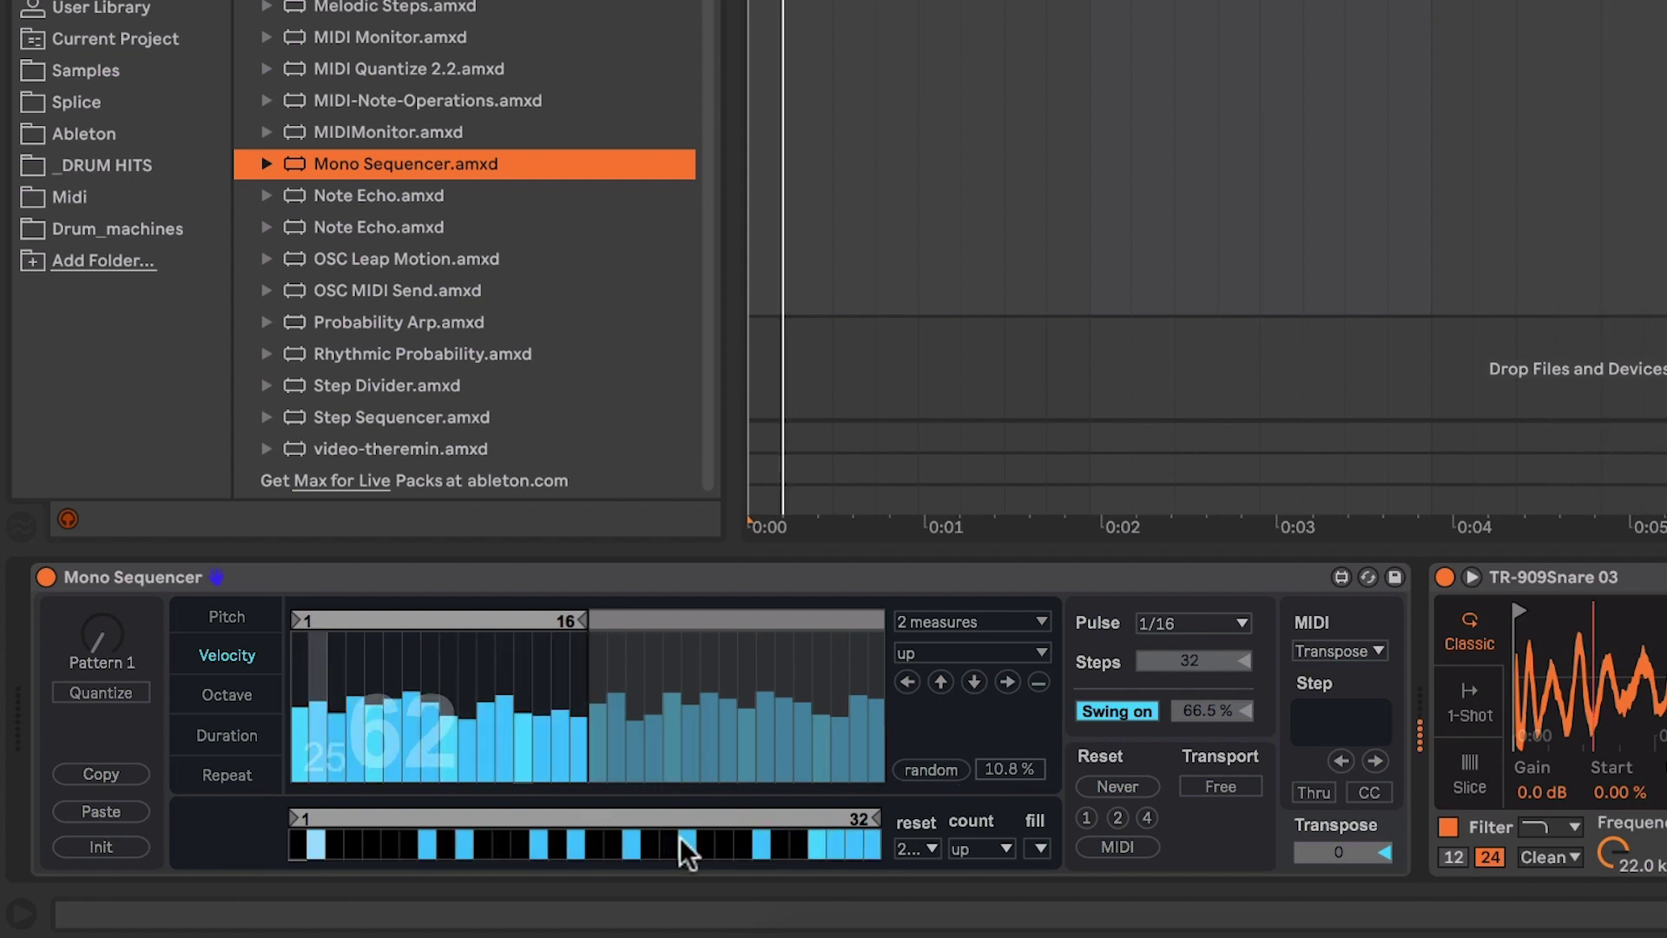
click(742, 841)
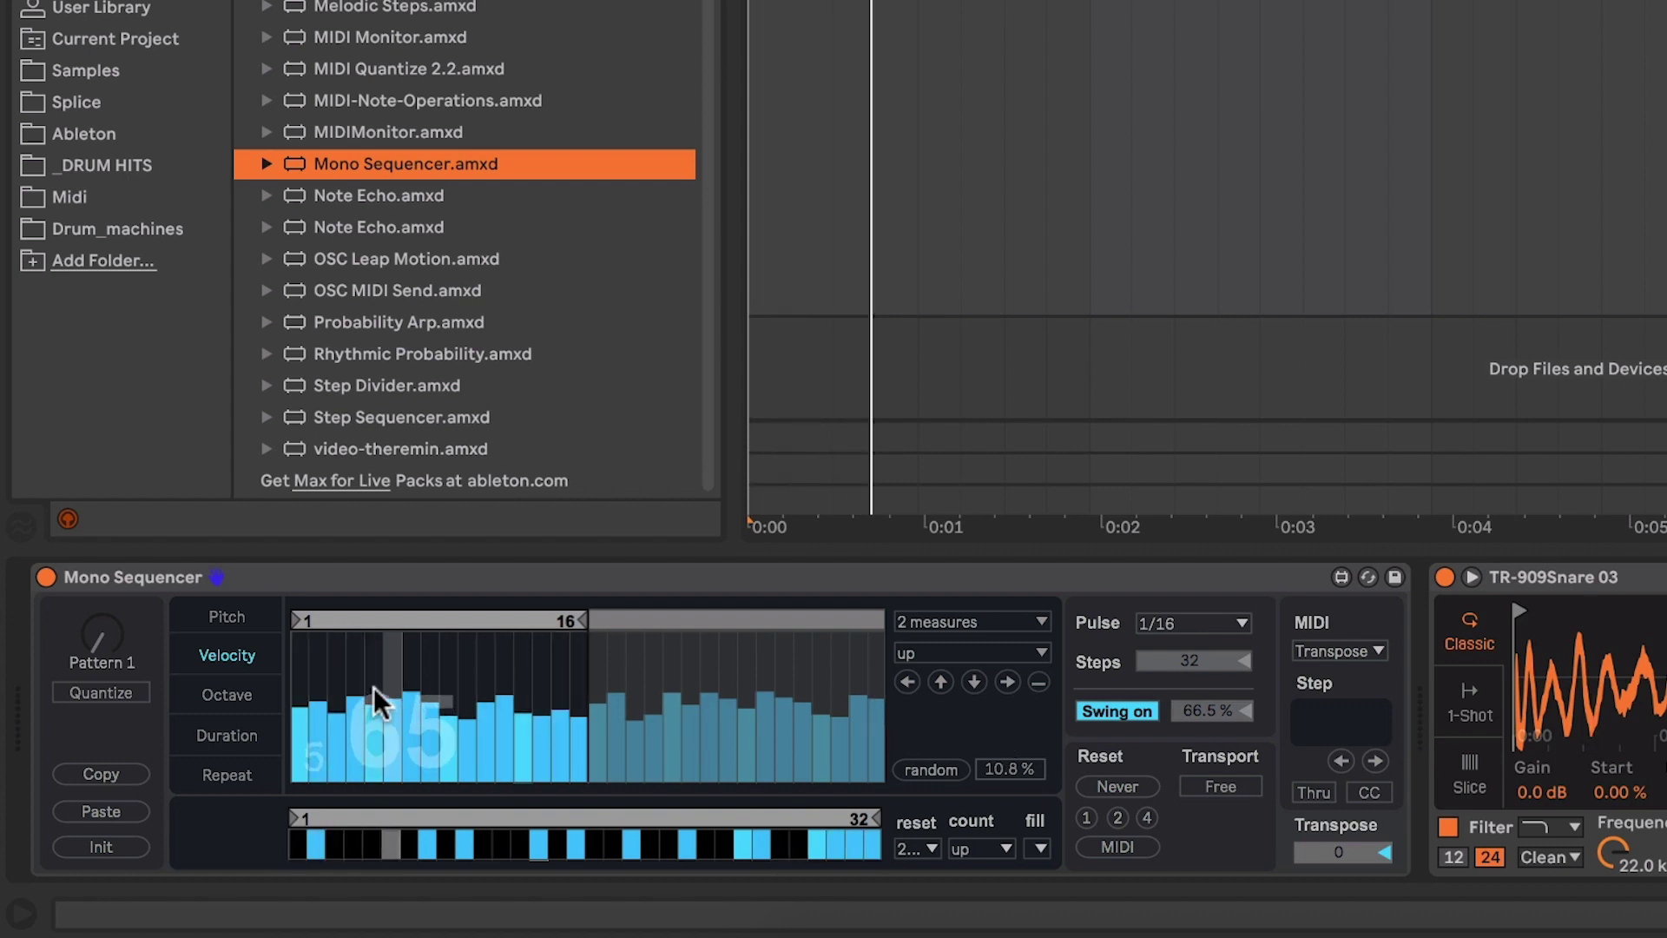
Step: Raise the duration lane's 16 looped steps to 400, and redraw them as a gradually rising ramp
click(232, 693)
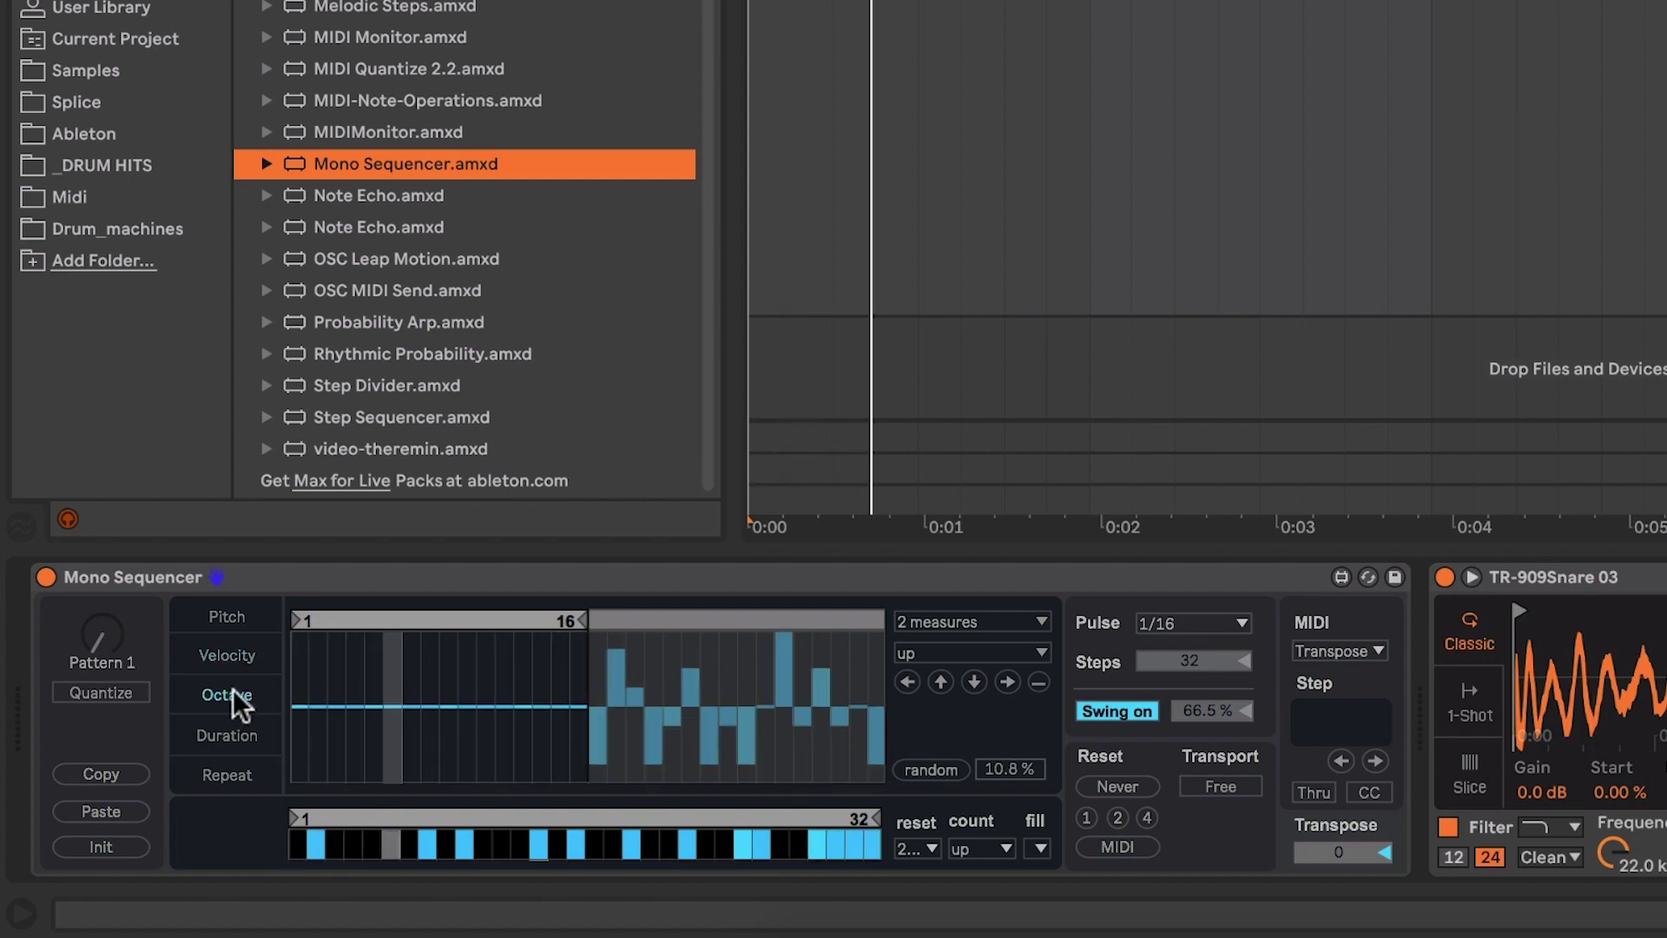
click(234, 736)
mouse_move(285, 707)
mouse_down()
mouse_move(314, 596)
mouse_move(581, 551)
mouse_up()
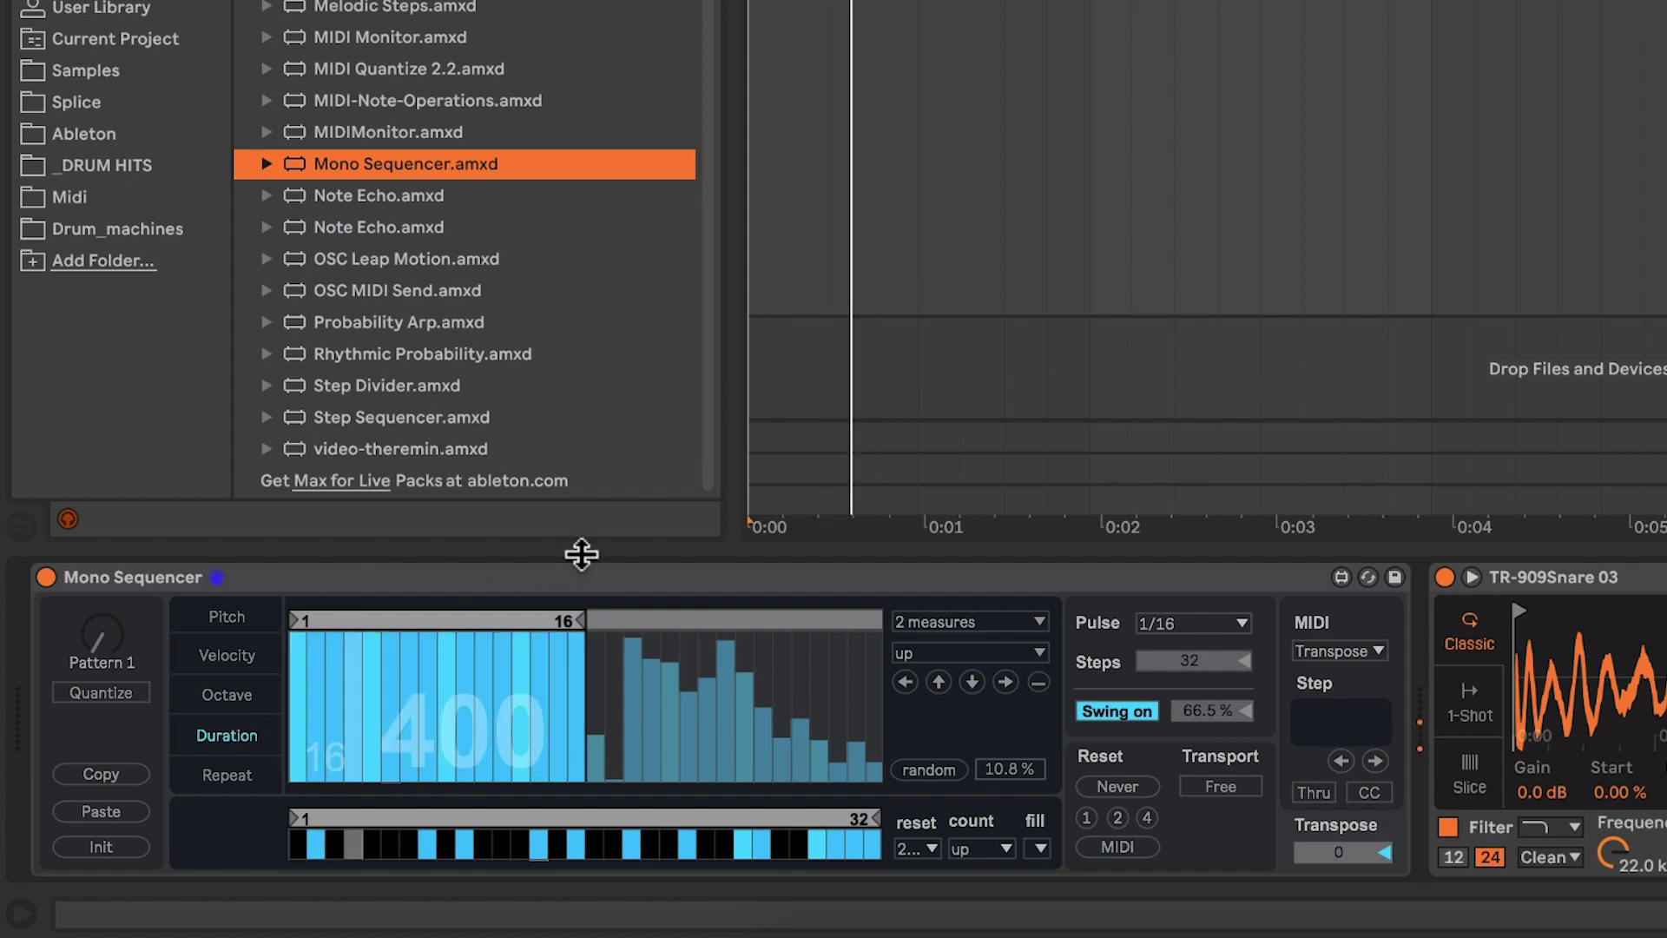
mouse_move(312, 731)
mouse_down()
mouse_move(301, 753)
mouse_move(485, 778)
mouse_move(554, 764)
mouse_move(300, 758)
mouse_move(510, 722)
mouse_move(585, 675)
mouse_up()
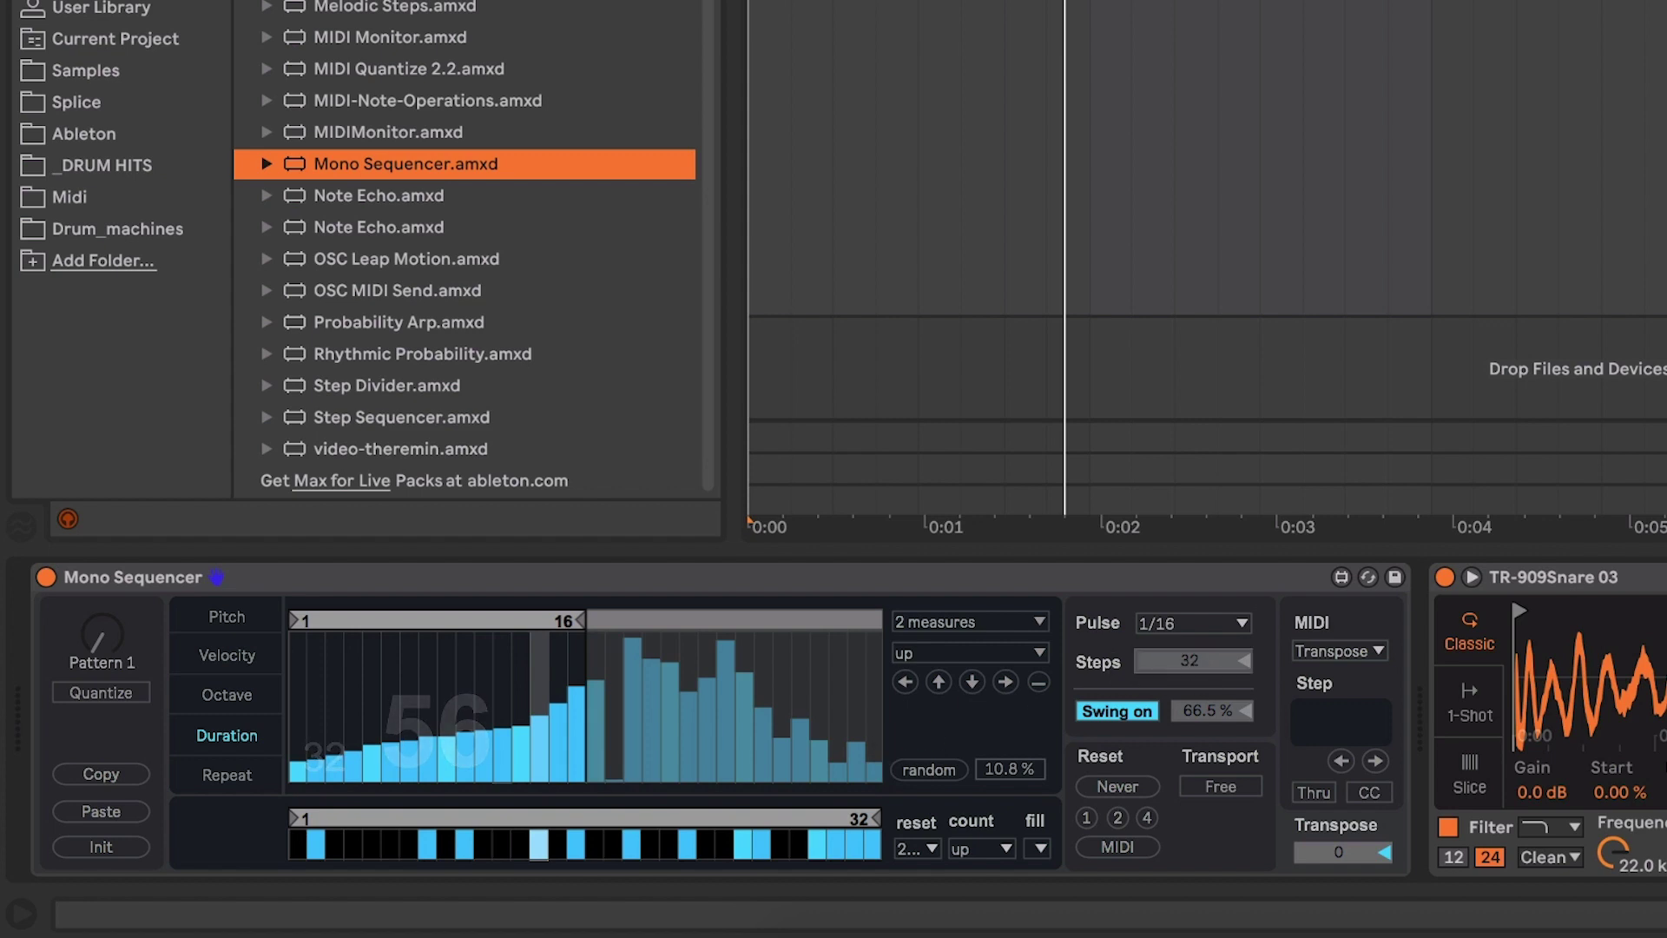
Step: Lengthen the sequencer to 64 steps and extend the velocity lane's loop to step 64
drag(1196, 662, 1196, 625)
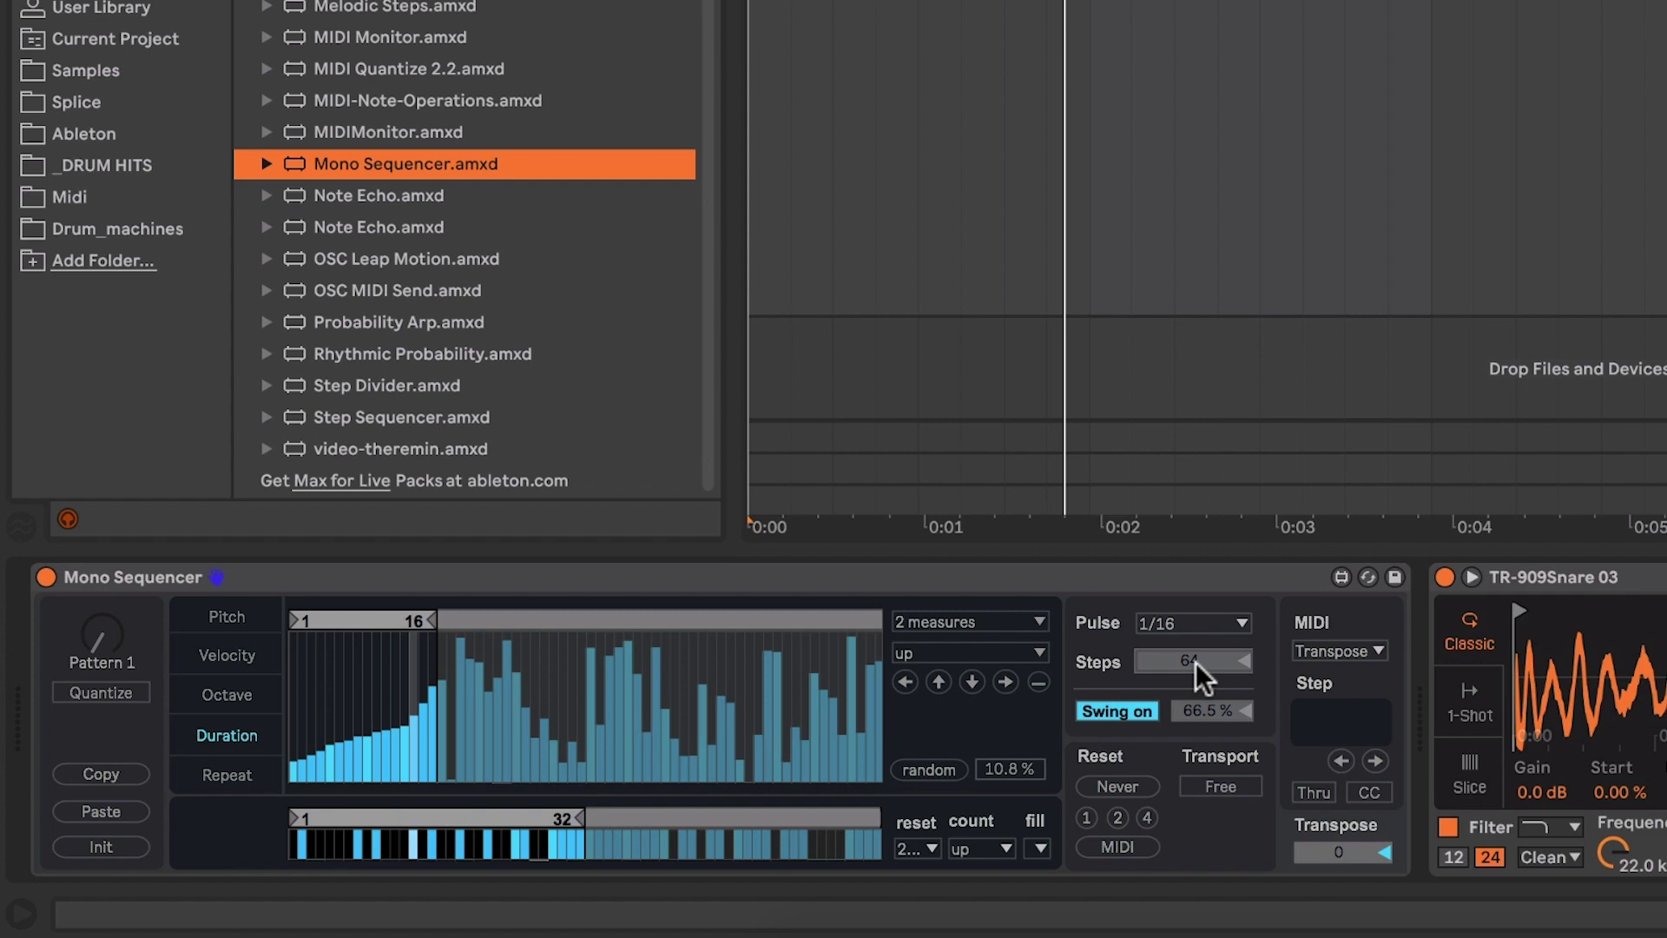
click(227, 647)
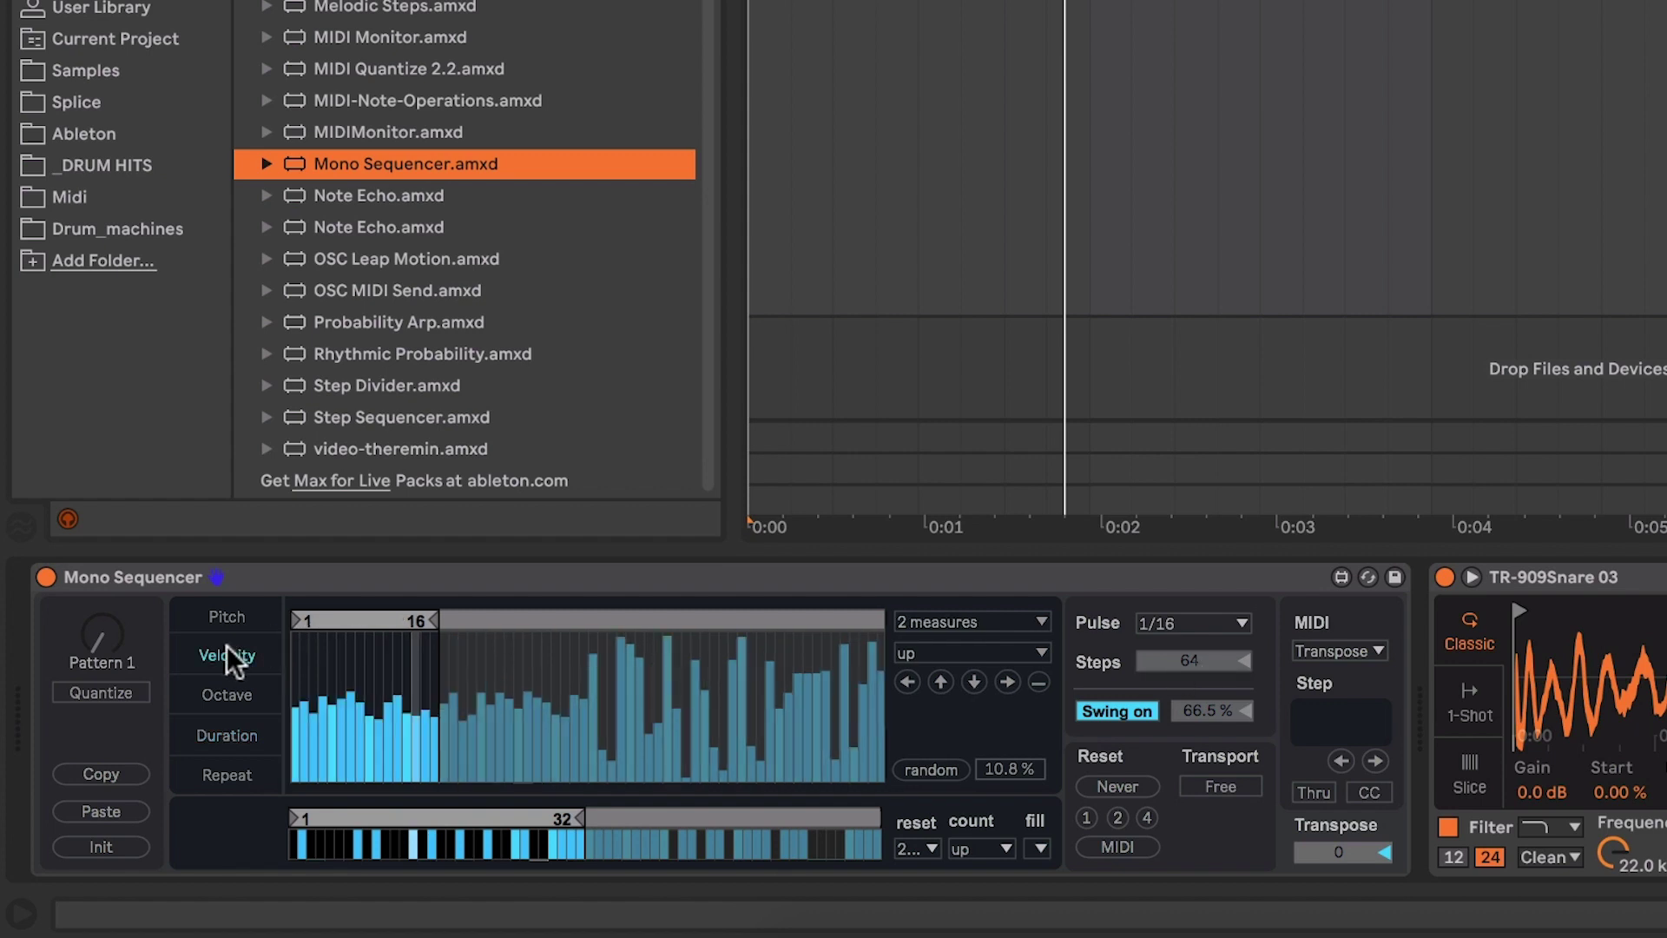
drag(433, 620, 949, 610)
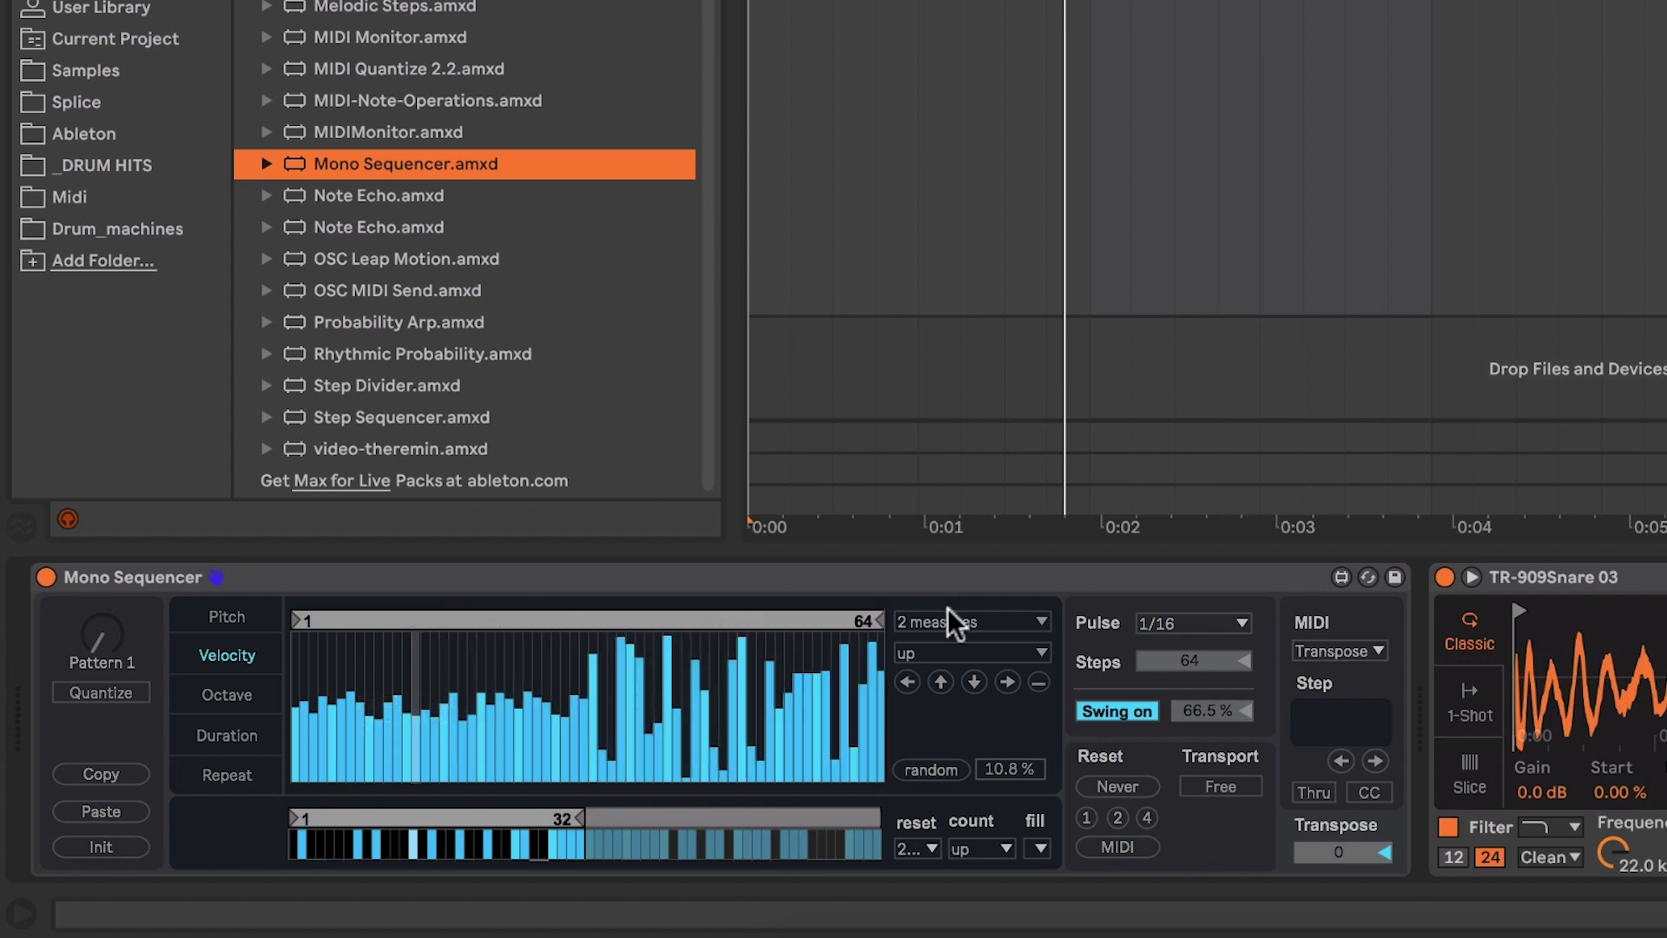
Step: Draw a rising velocity ramp across all 64 steps, shallow at the start and climbing to 127 at the end
mouse_move(299, 779)
mouse_down()
mouse_move(385, 734)
mouse_move(858, 628)
mouse_up()
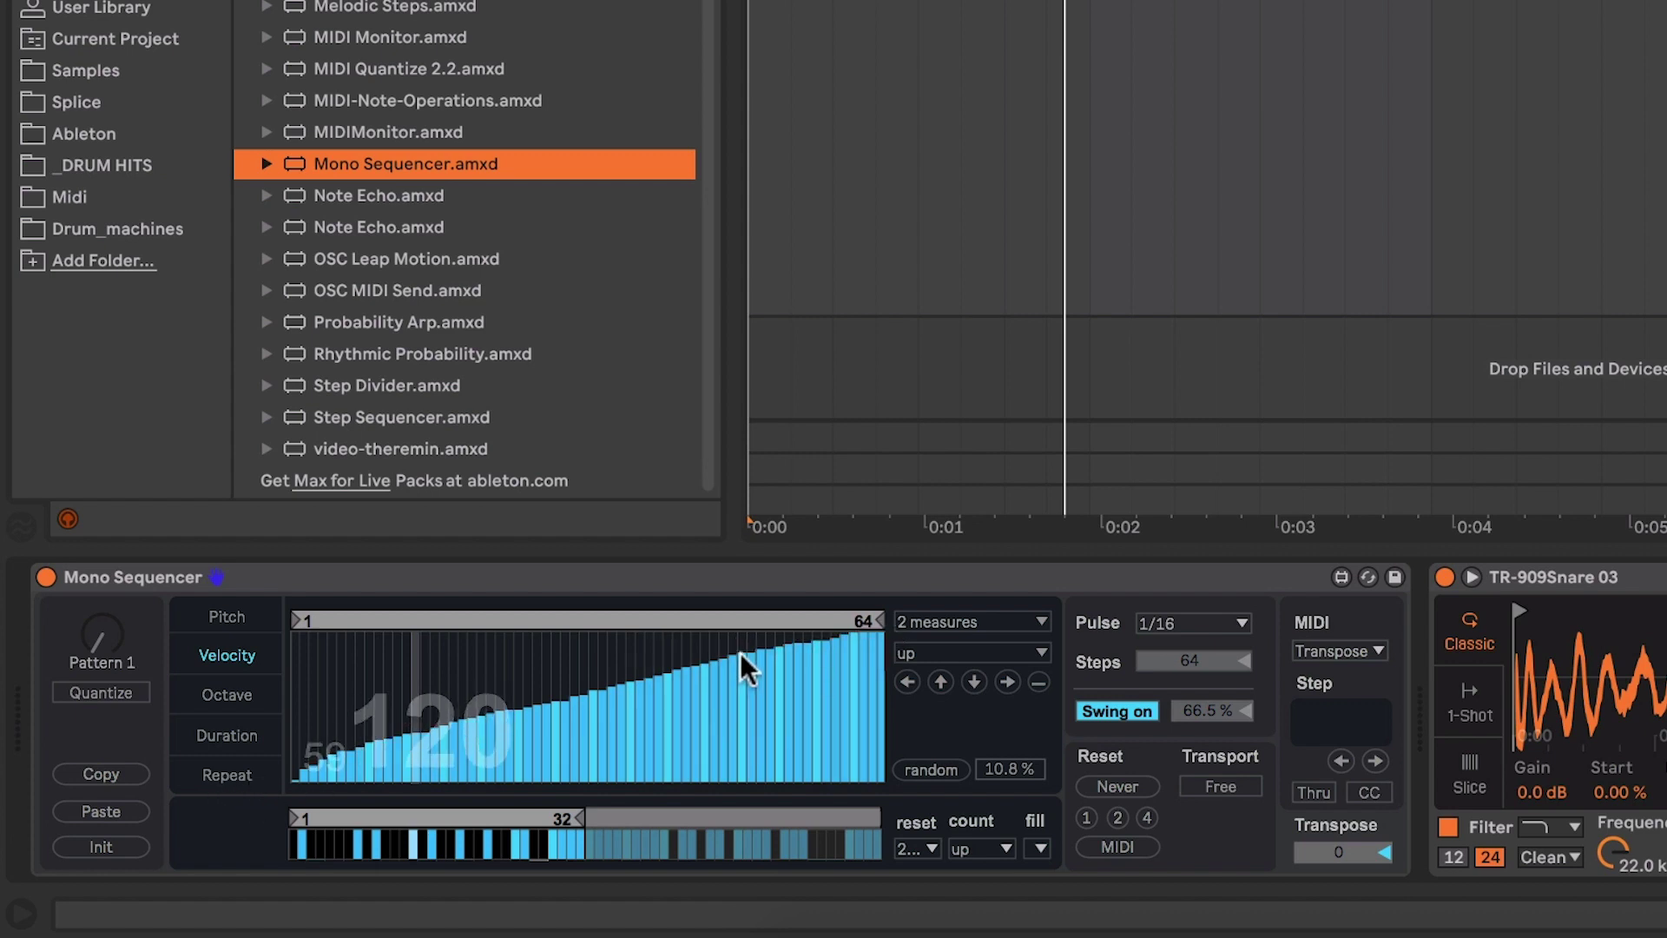
drag(297, 769, 470, 737)
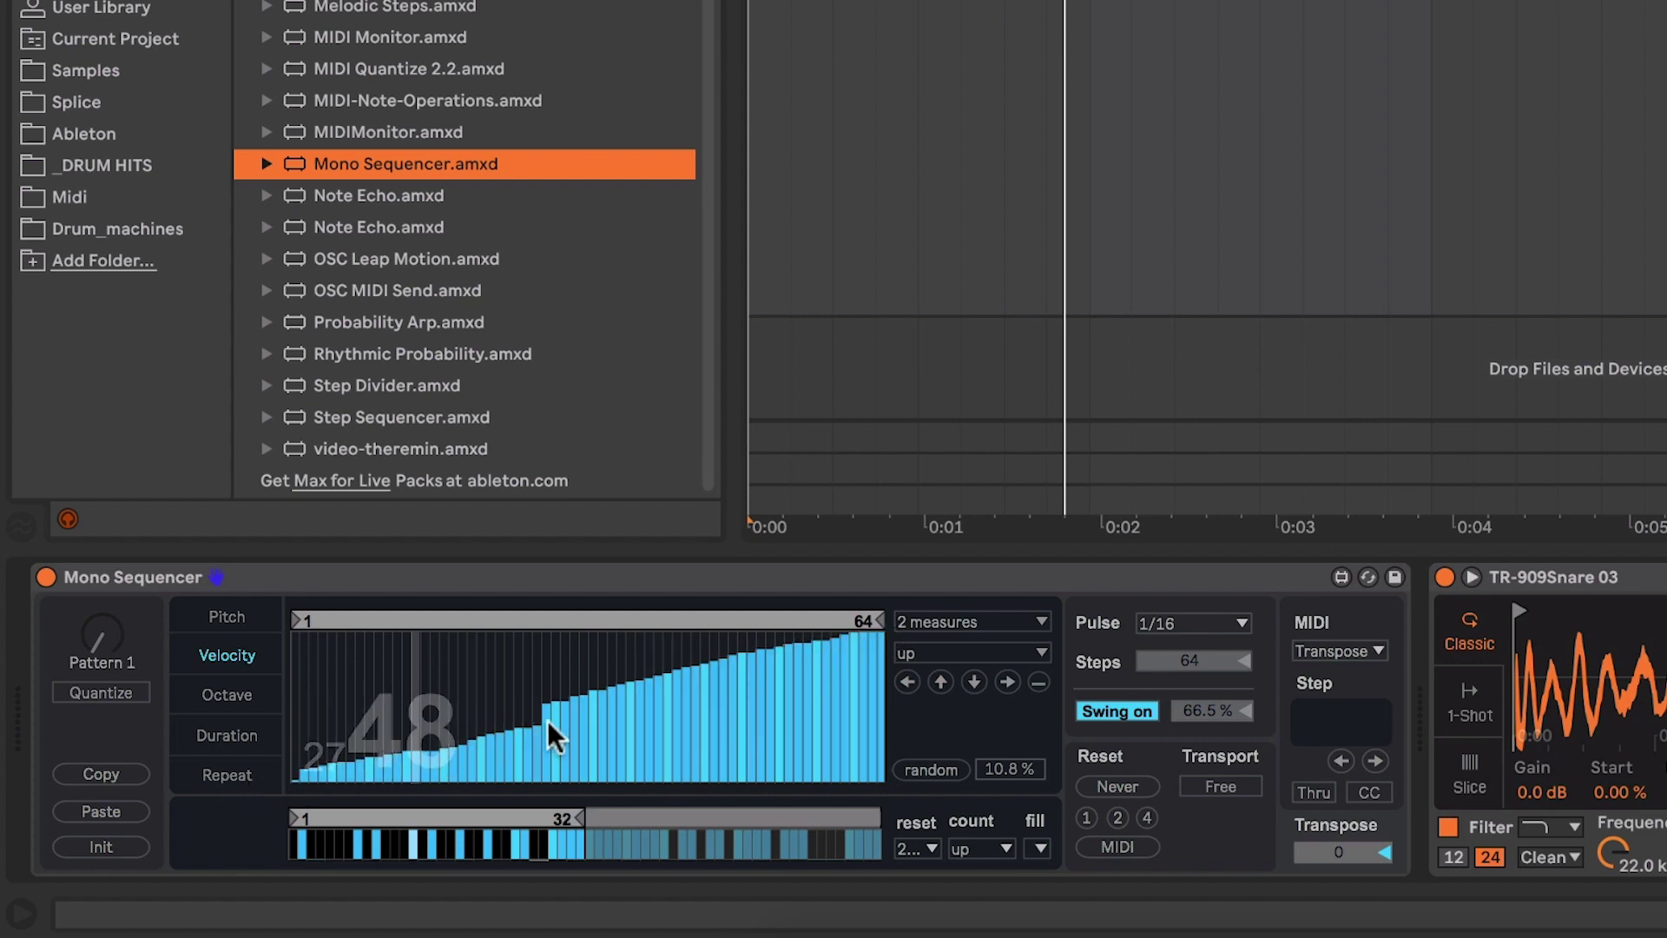
drag(635, 697, 867, 634)
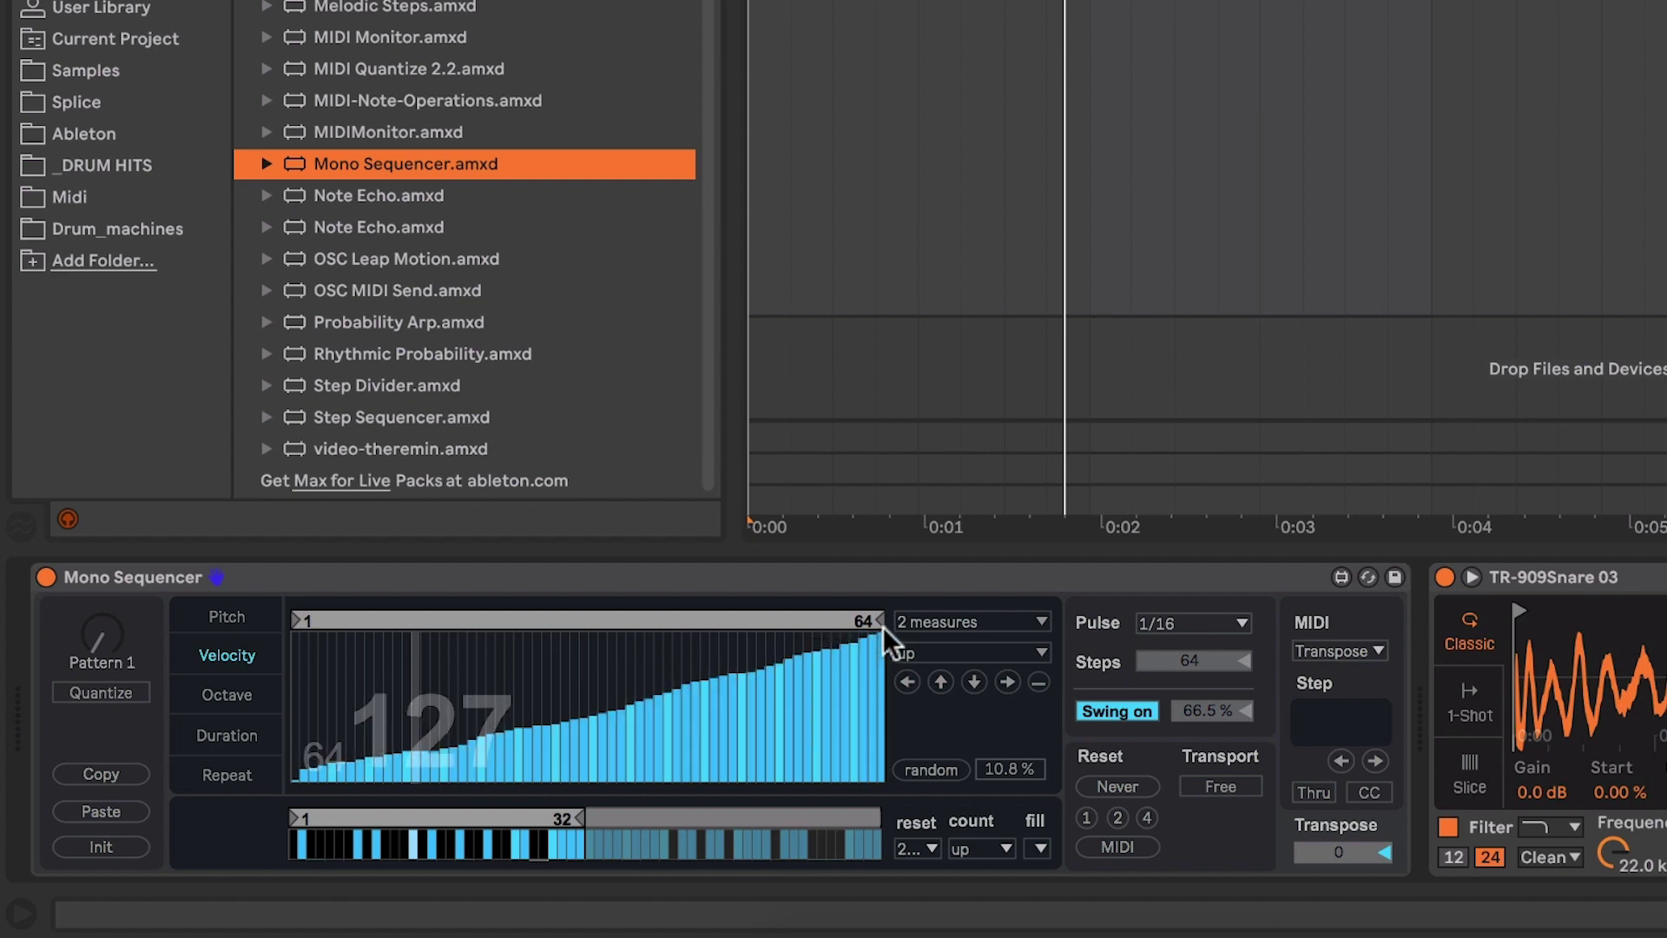
Step: Fill the step pattern with all steps on and solo the TR-909 snare track
click(1038, 847)
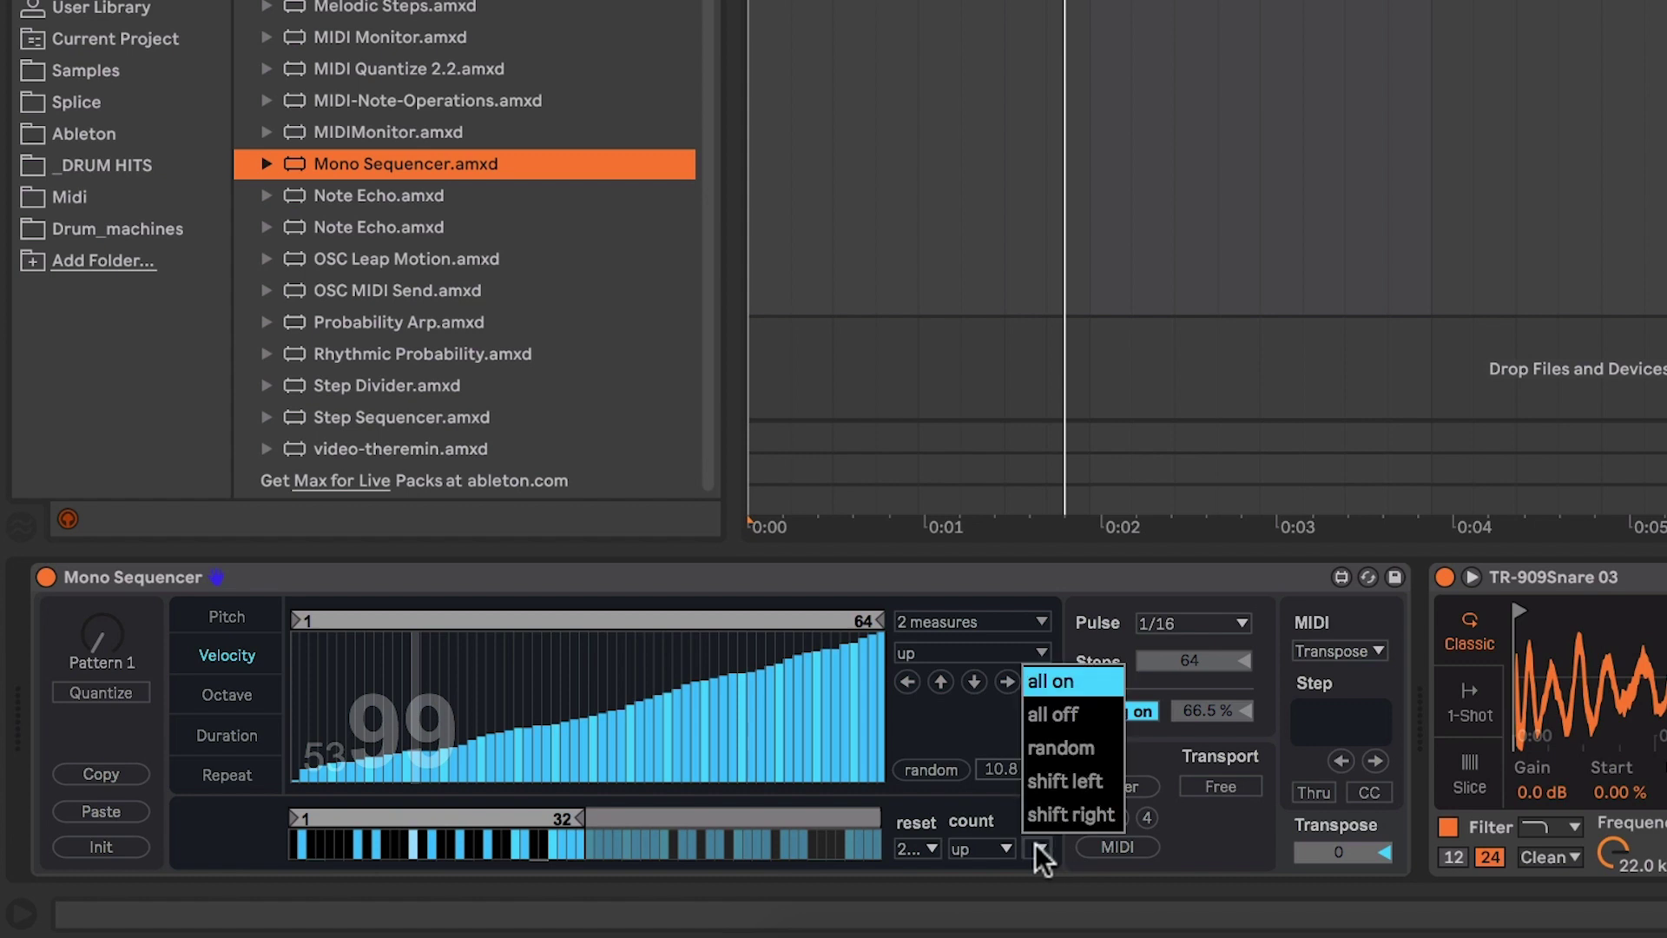
click(1077, 681)
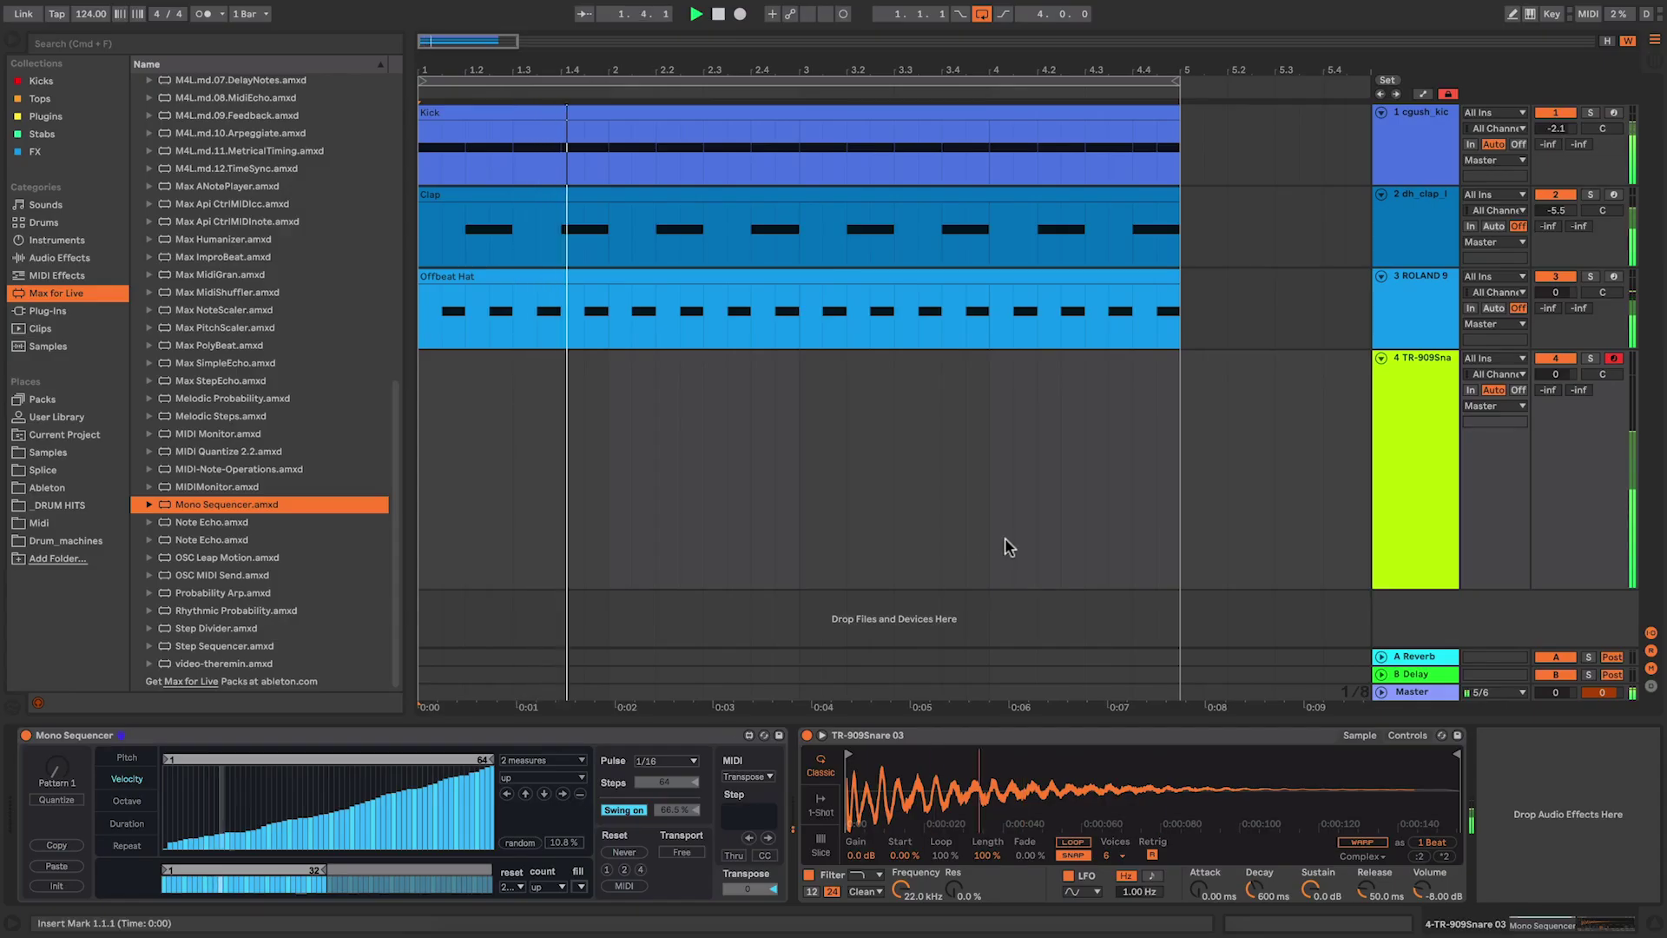
click(1589, 358)
Step: Raise the duration lane's first 16 steps to the maximum and set the sequencer's lanes and pattern to reset every 4 measures
click(127, 823)
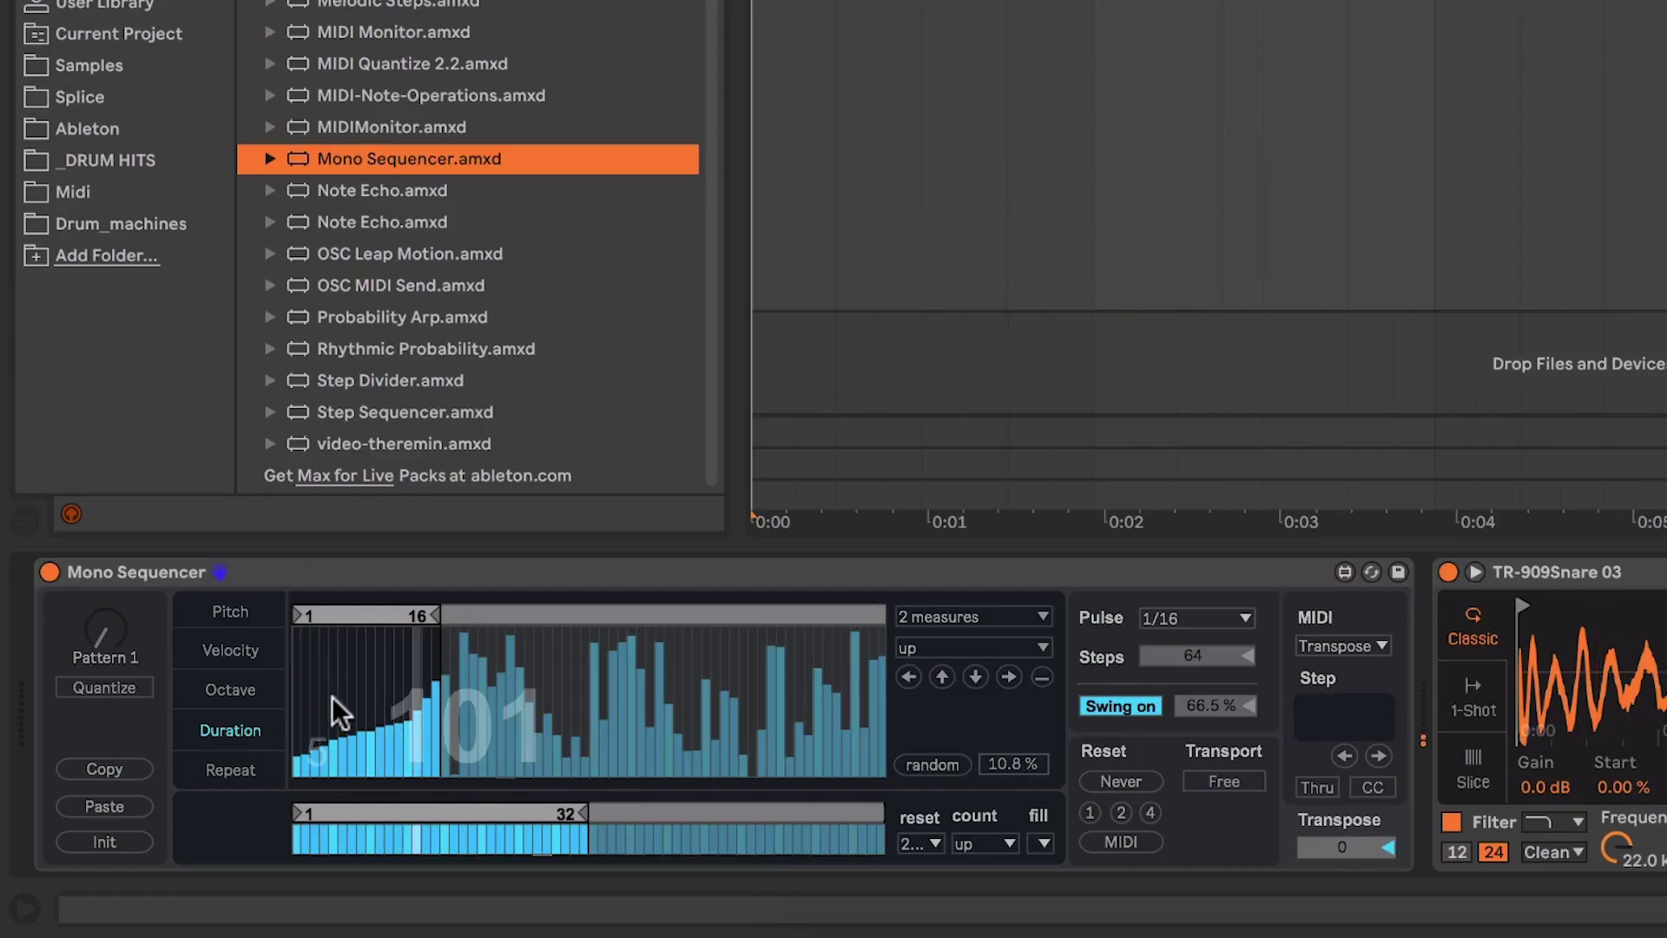
mouse_move(332, 696)
mouse_down()
mouse_move(314, 677)
mouse_move(330, 591)
mouse_move(447, 530)
mouse_up()
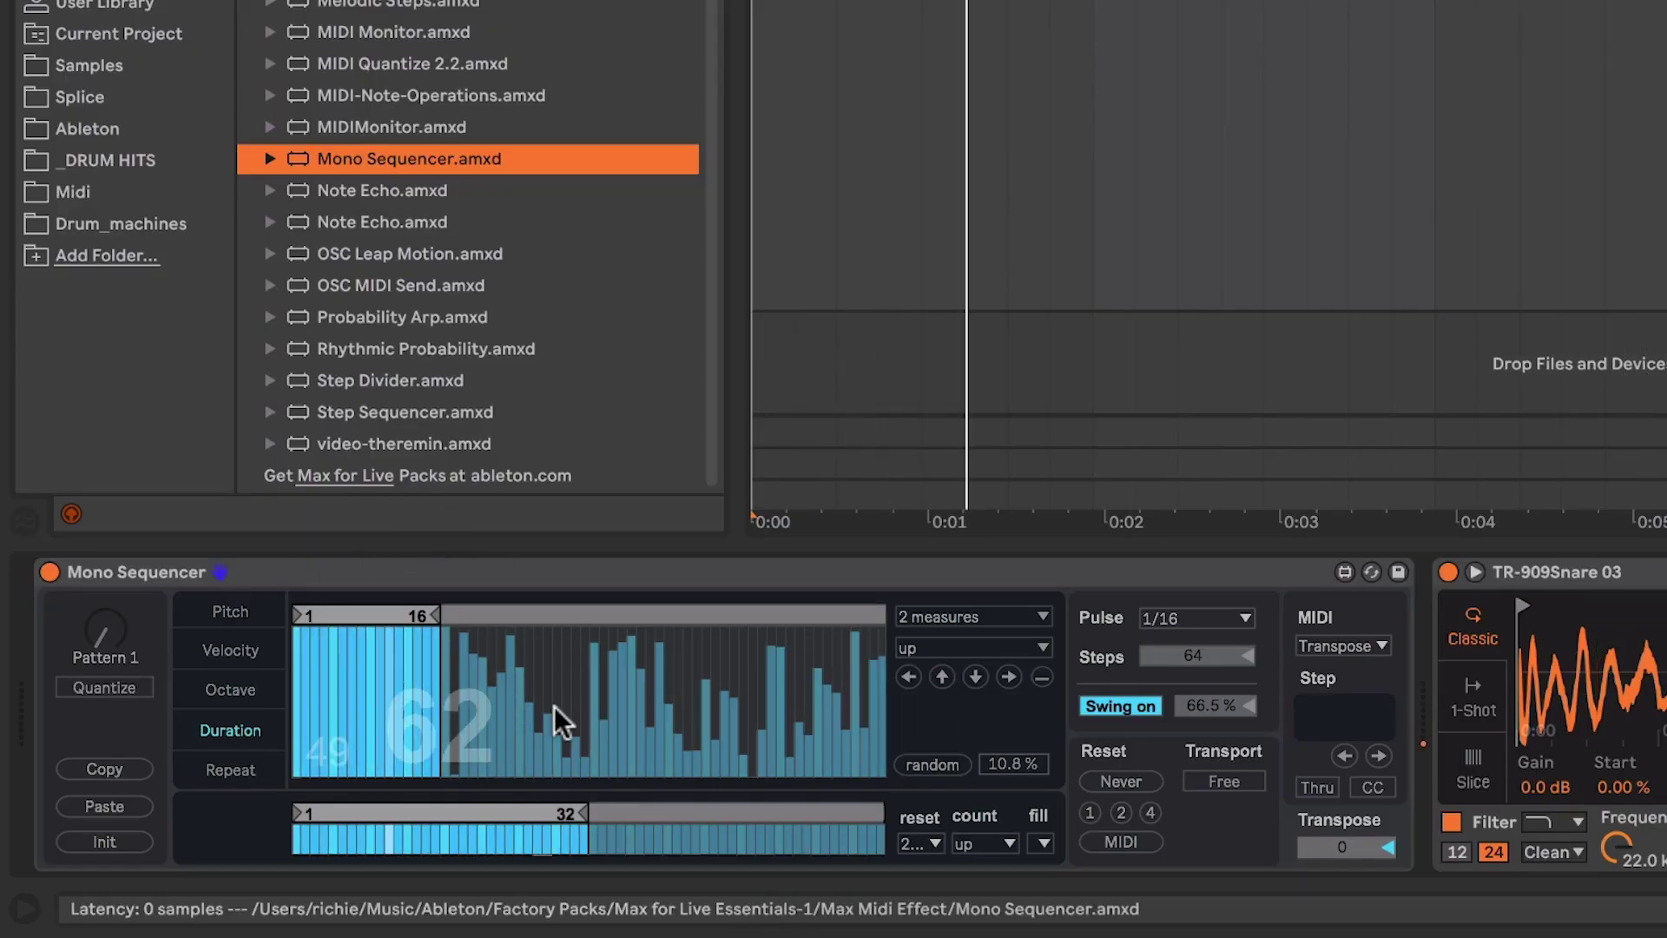
click(213, 651)
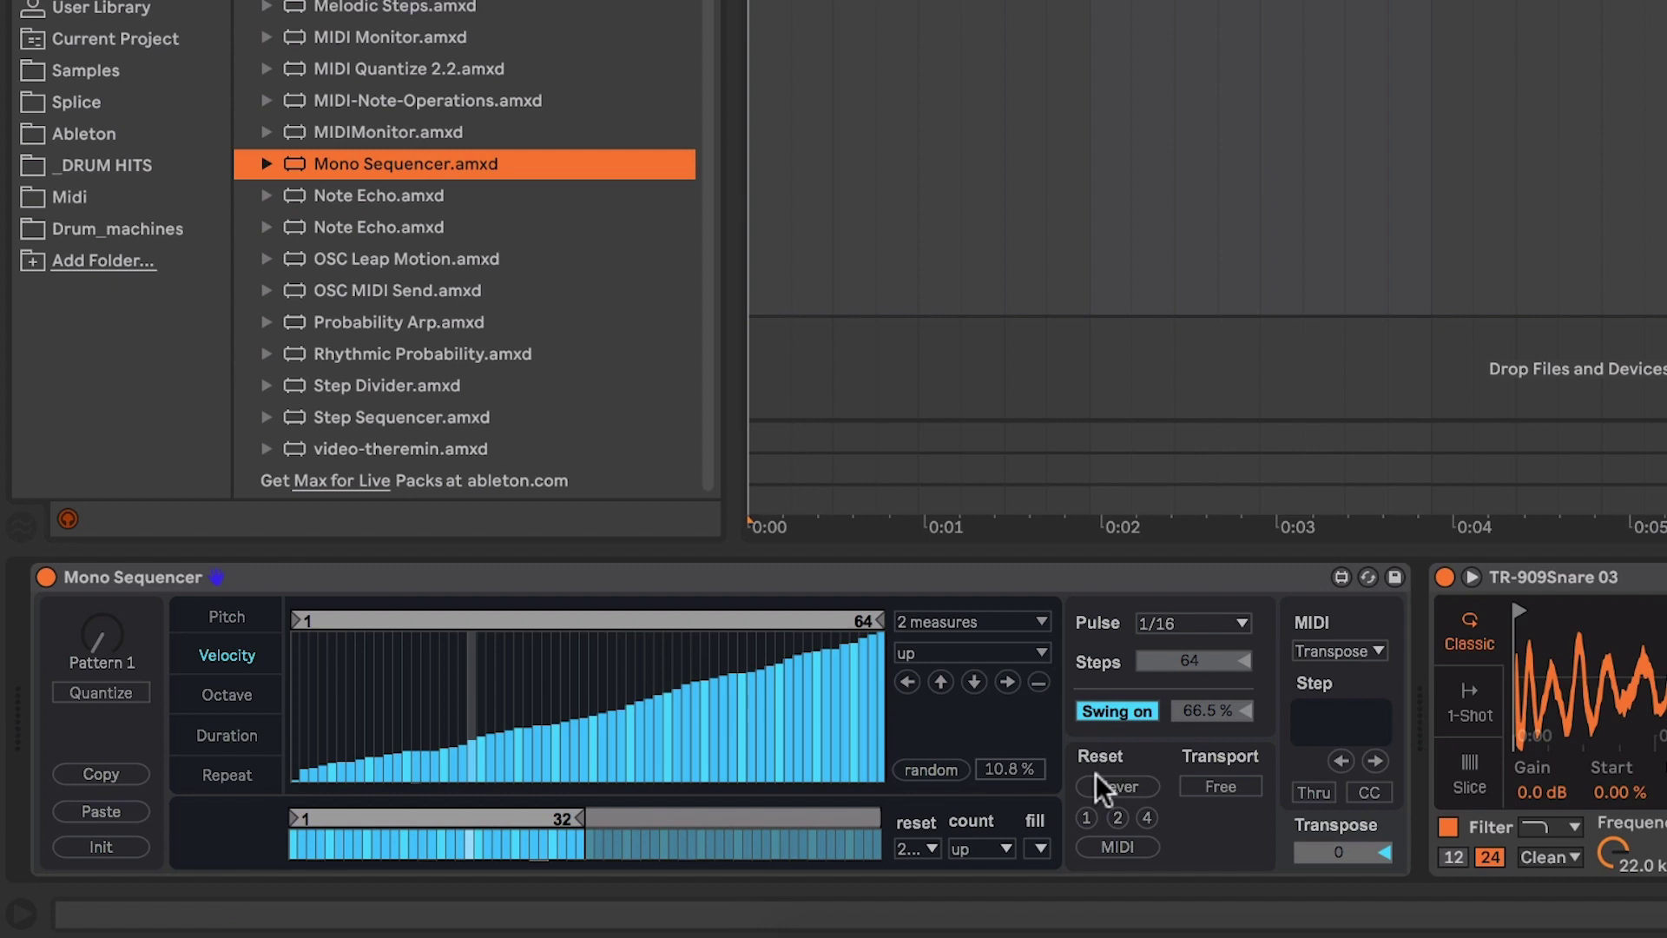
click(1148, 818)
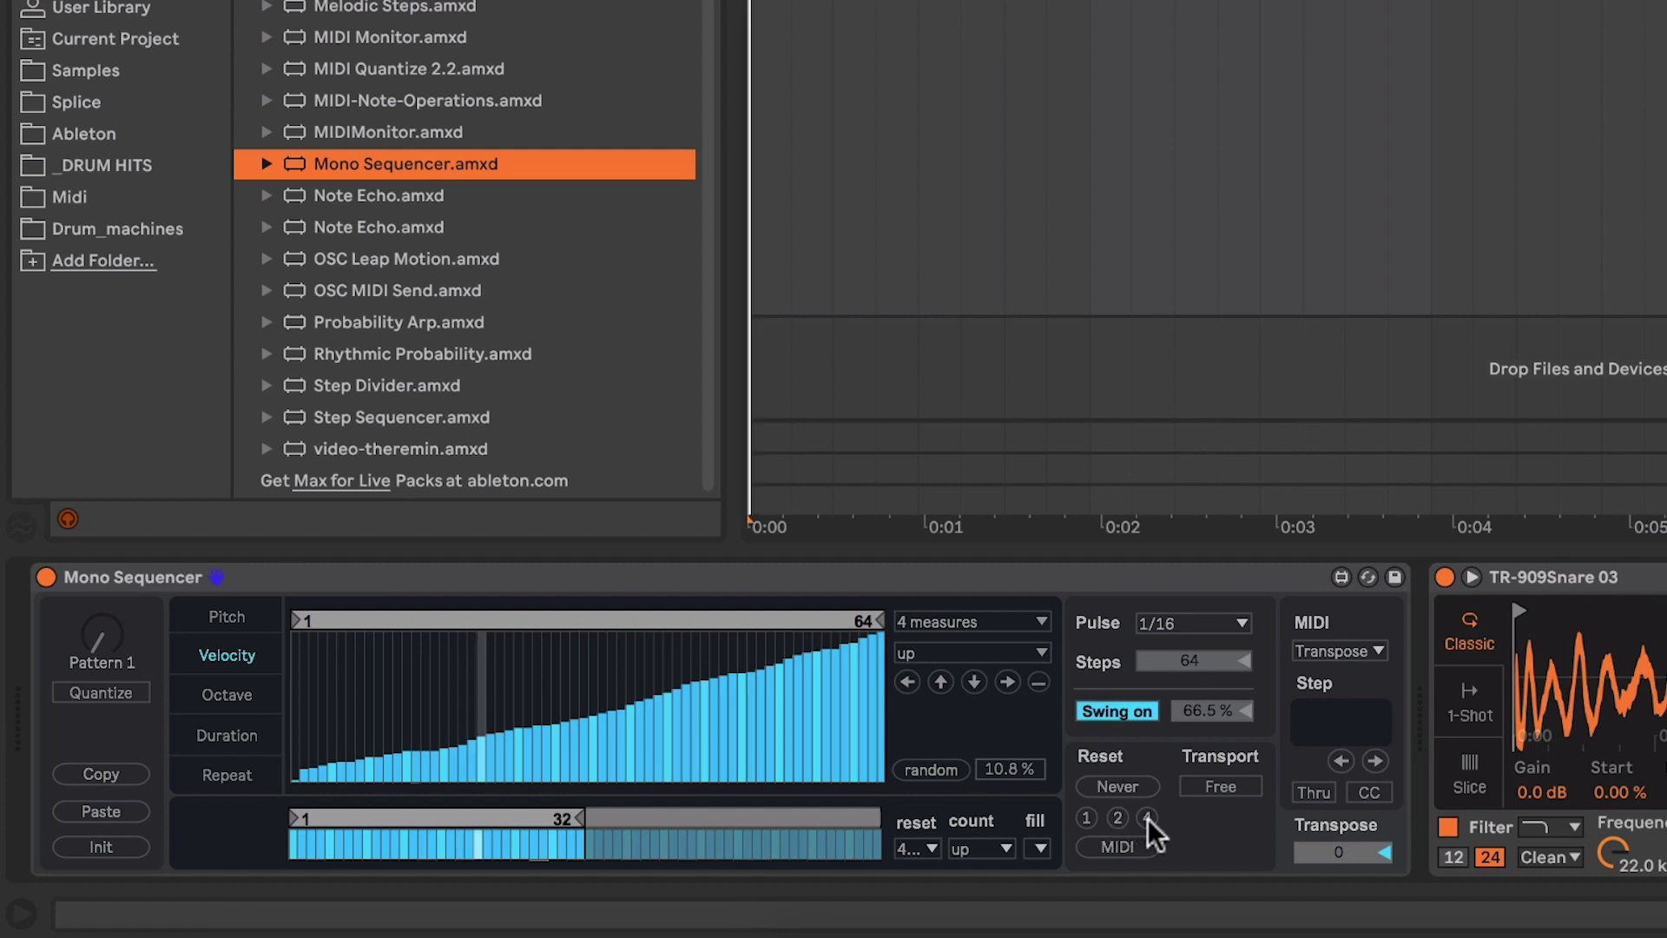